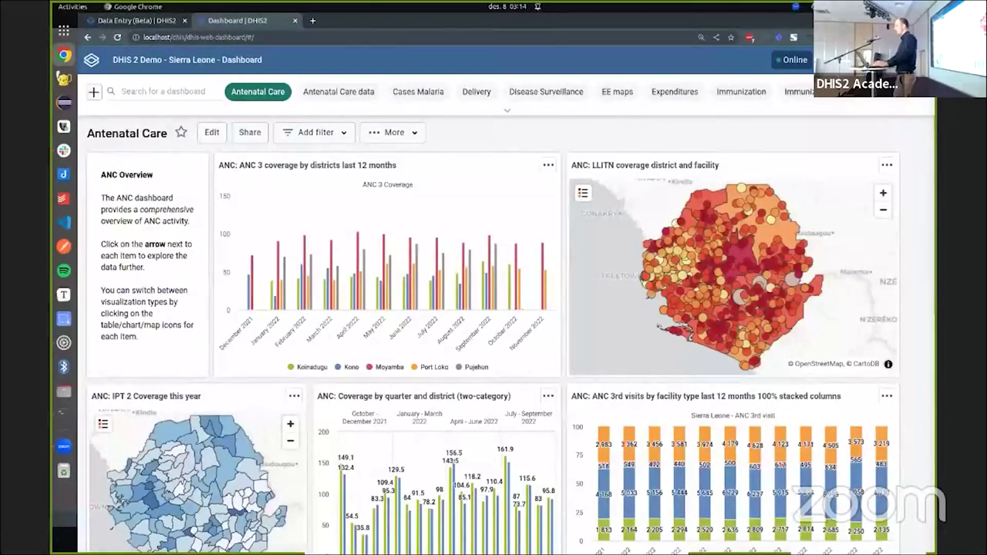
Open the Data Entry (Beta) app and choose the Child Health data set
{"action": "left_click", "coordinate": [883, 59]}
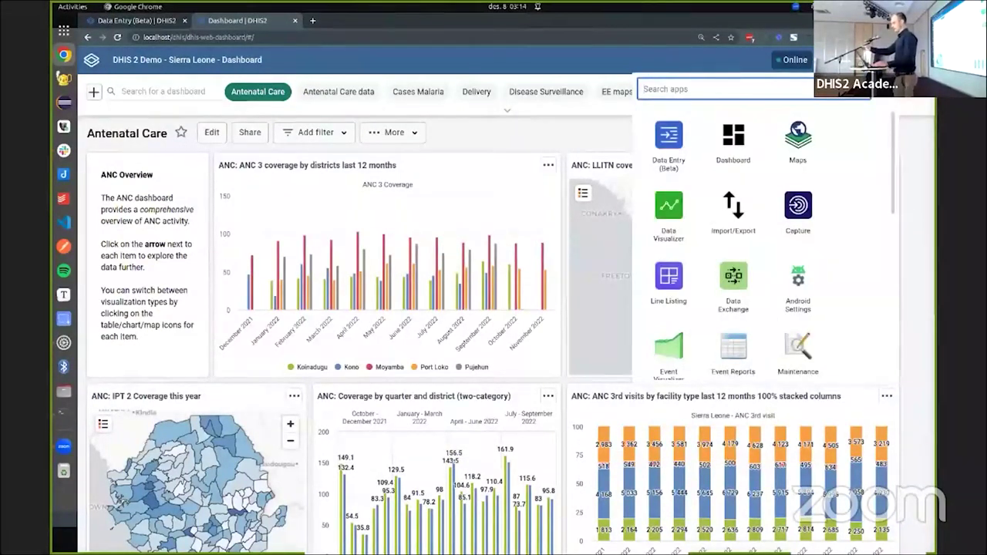
{"action": "left_click", "coordinate": [663, 145]}
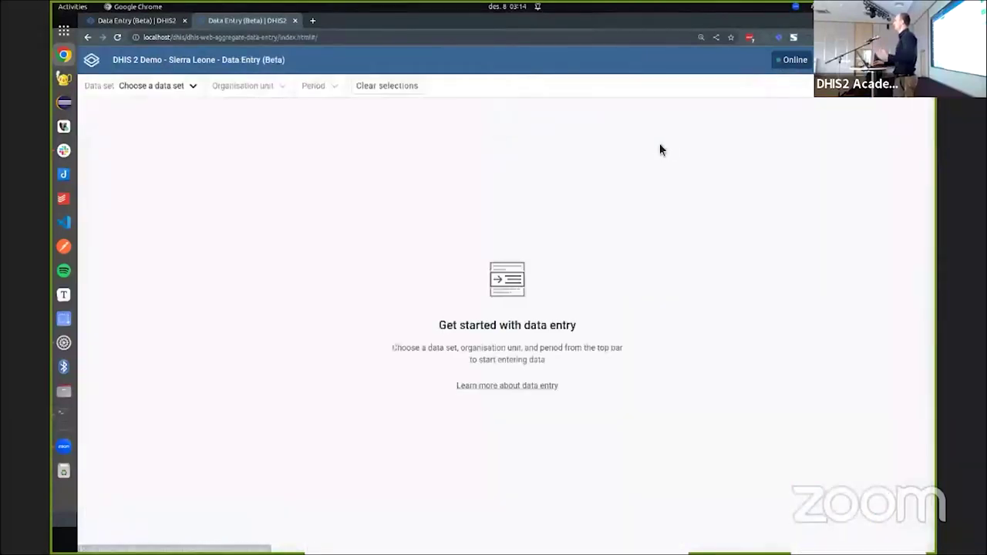
{"action": "left_click", "coordinate": [702, 39]}
{"action": "left_click", "coordinate": [150, 88]}
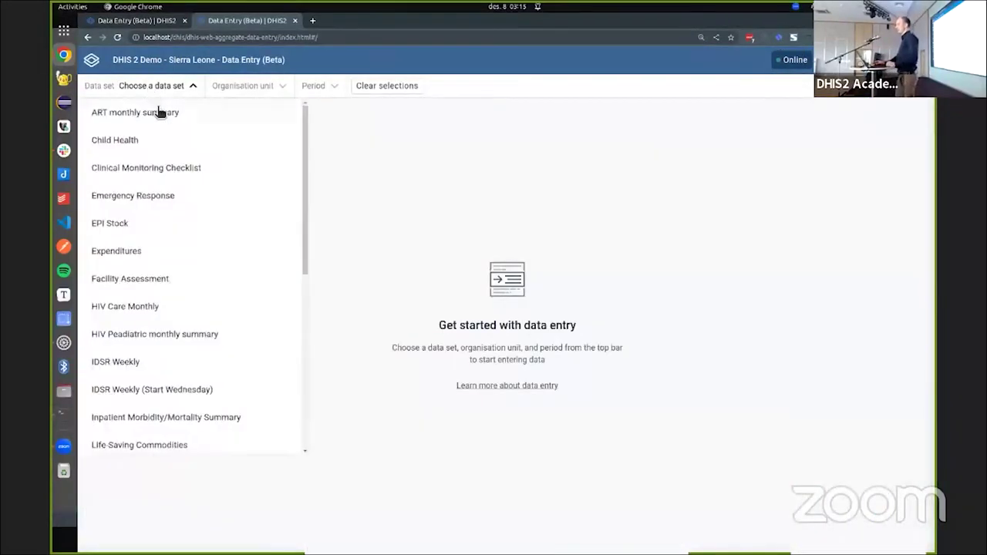
{"action": "left_click", "coordinate": [162, 139]}
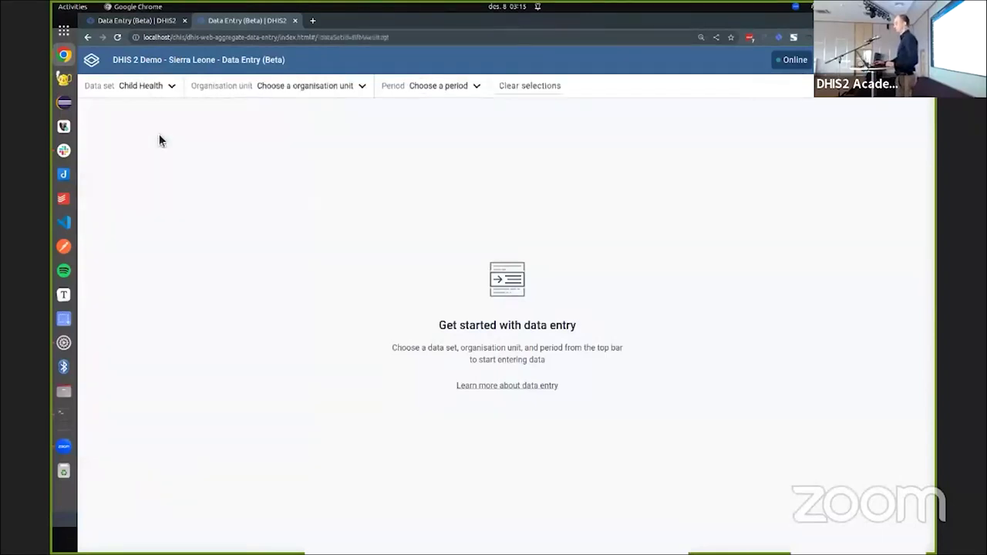
Set the organisation unit to Ngelehun CHC, under Sierra Leone, Bo, Badjia
{"action": "left_click", "coordinate": [299, 86]}
{"action": "left_click", "coordinate": [196, 136]}
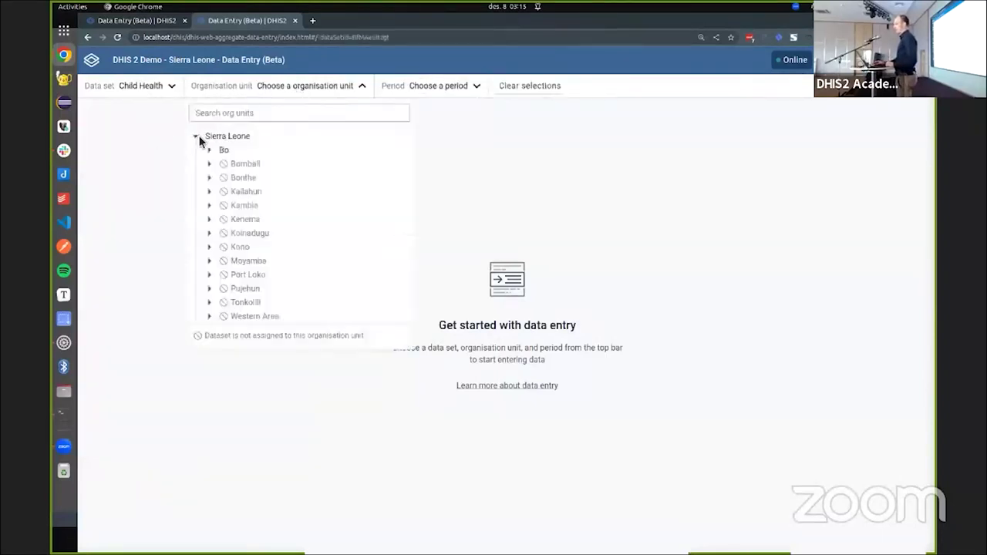
{"action": "left_click", "coordinate": [209, 149]}
{"action": "left_click", "coordinate": [223, 164]}
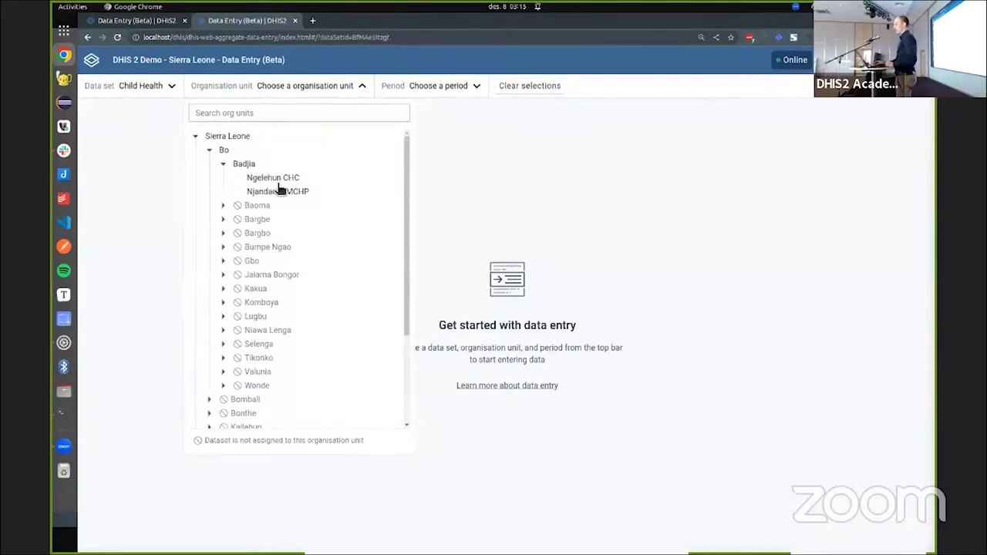
{"action": "left_click", "coordinate": [273, 179]}
Set the data entry period to January 2022
{"action": "left_click", "coordinate": [425, 94]}
{"action": "scroll", "coordinate": [405, 245], "scroll_direction": "down", "scroll_amount": 1}
{"action": "left_click", "coordinate": [398, 319]}
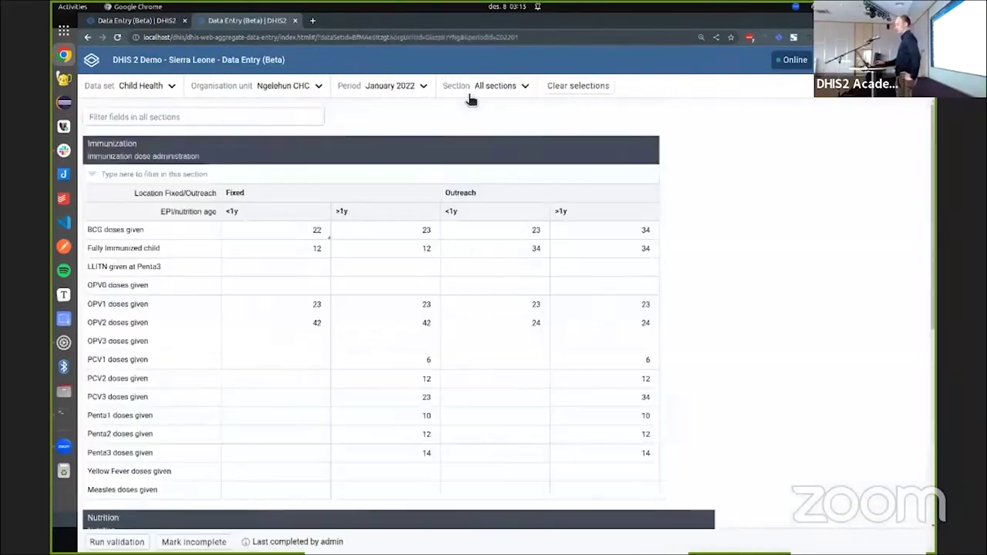
Look through the Immunization and Nutrition sections of the Child Health form
{"action": "scroll", "coordinate": [720, 274], "scroll_direction": "down", "scroll_amount": 4}
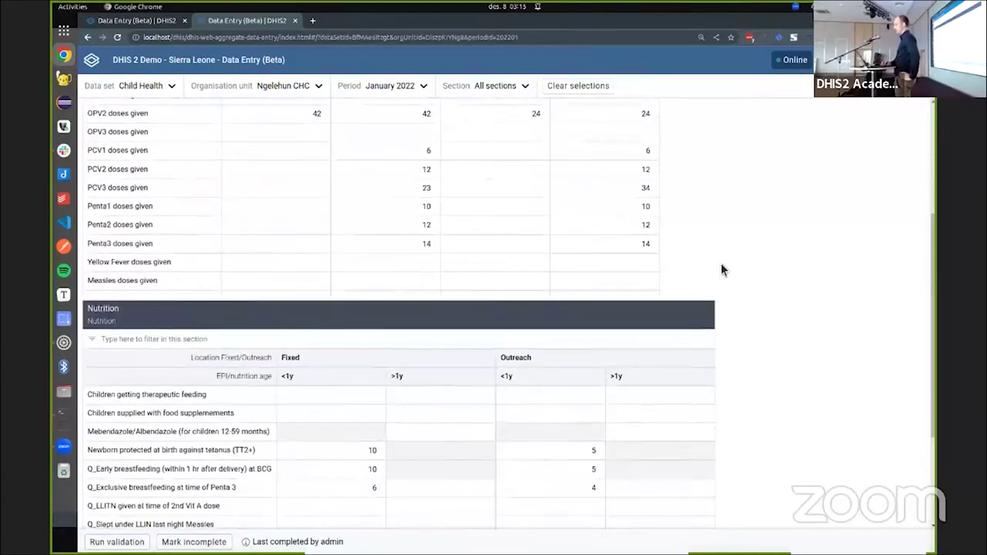
{"action": "scroll", "coordinate": [722, 269], "scroll_direction": "up", "scroll_amount": 4}
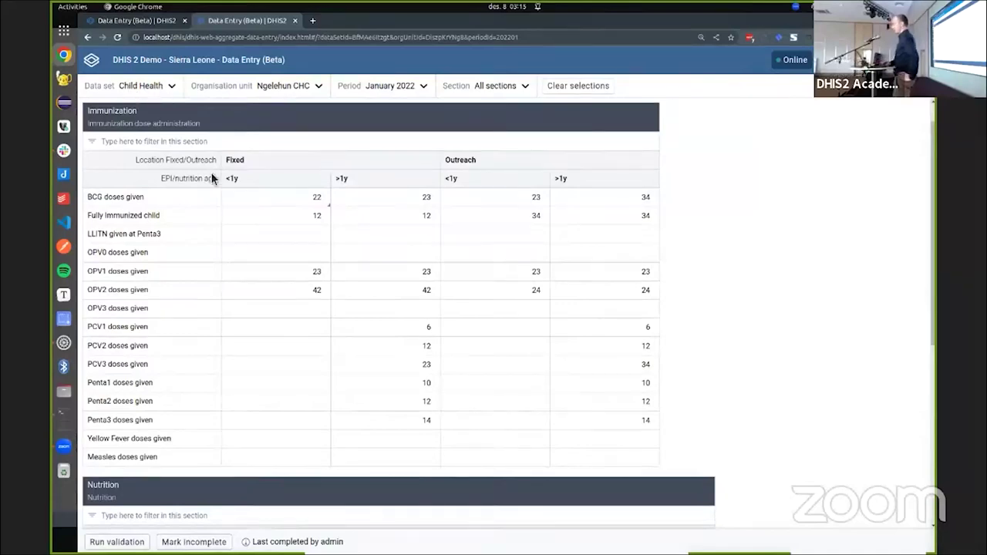
{"action": "scroll", "coordinate": [259, 226], "scroll_direction": "down", "scroll_amount": 1}
{"action": "scroll", "coordinate": [260, 226], "scroll_direction": "down", "scroll_amount": 4}
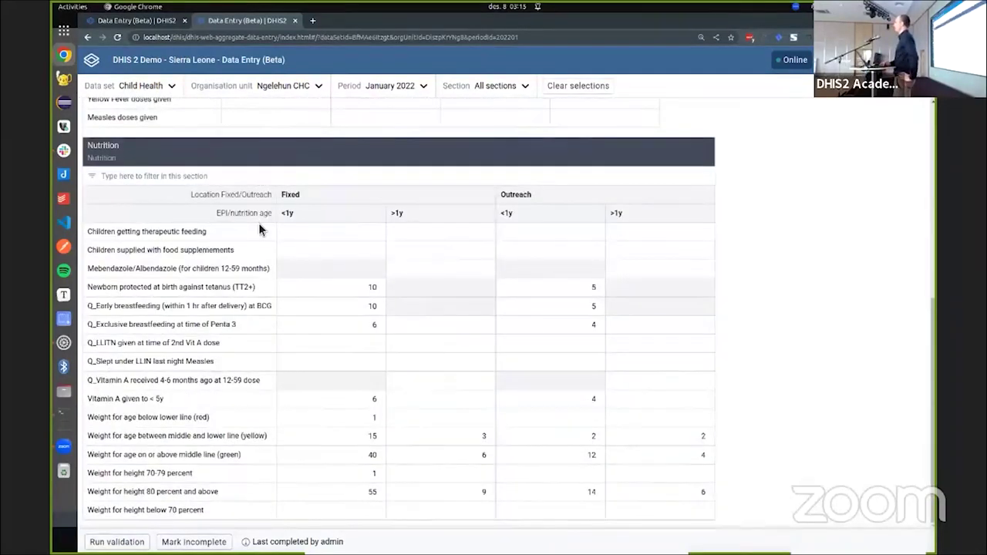
{"action": "scroll", "coordinate": [344, 279], "scroll_direction": "up", "scroll_amount": 5}
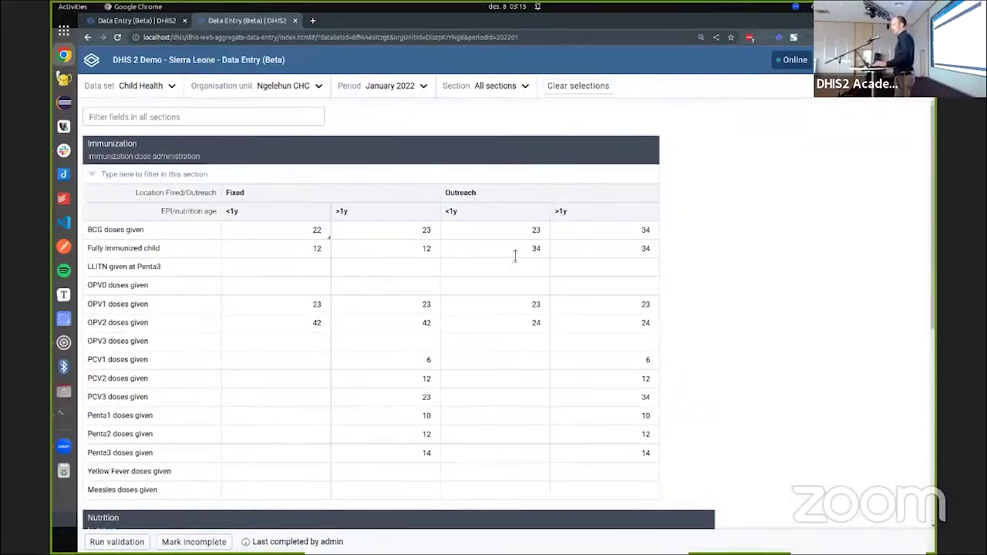
{"action": "scroll", "coordinate": [540, 177], "scroll_direction": "down", "scroll_amount": 2}
{"action": "scroll", "coordinate": [586, 154], "scroll_direction": "down", "scroll_amount": 1}
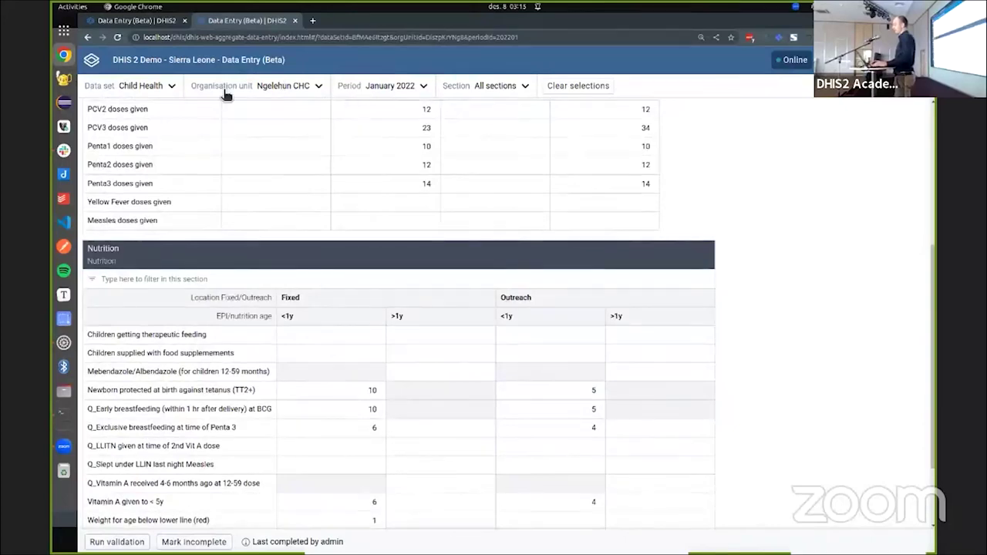
Switch to the slide presentation and advance to the slide on the org unit filter by data set
{"action": "key", "text": "alt+Tab"}
{"action": "key", "text": "Right"}
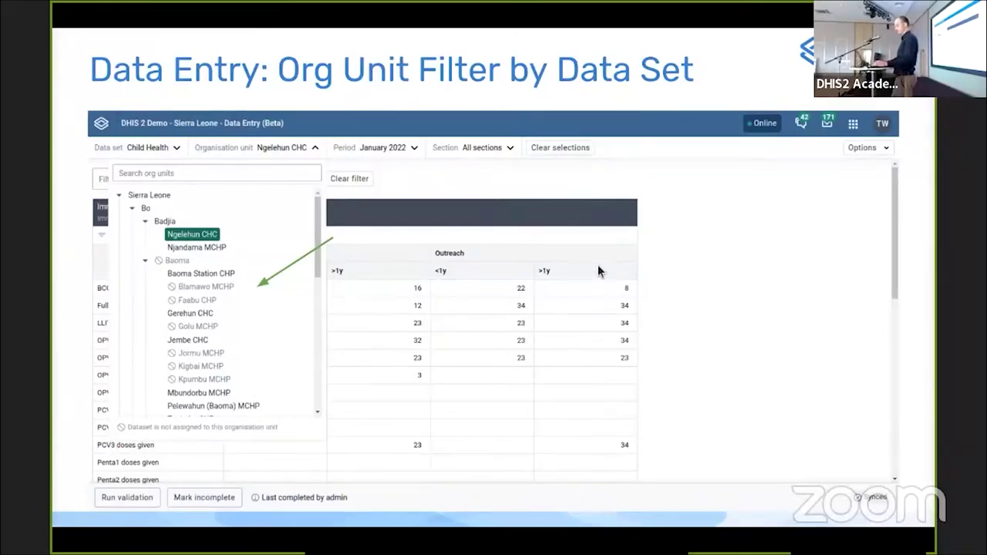
Return to the Child Health form in Chrome and expand Baoma in the organisation unit tree to examine which facilities are assigned the data set
{"action": "key", "text": "alt+Tab"}
{"action": "scroll", "coordinate": [617, 262], "scroll_direction": "up", "scroll_amount": 10}
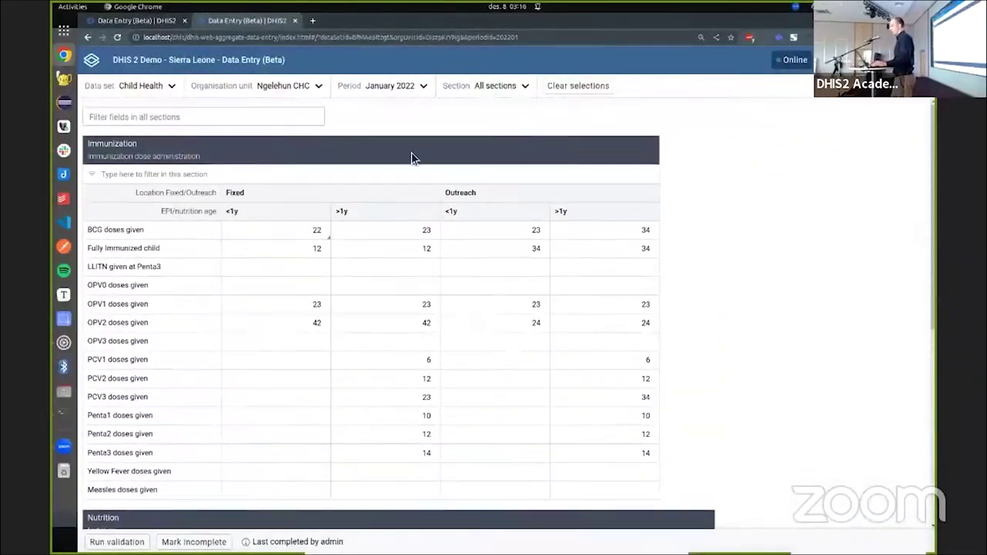
{"action": "left_click", "coordinate": [172, 86]}
{"action": "left_click", "coordinate": [259, 92]}
{"action": "left_click", "coordinate": [259, 92]}
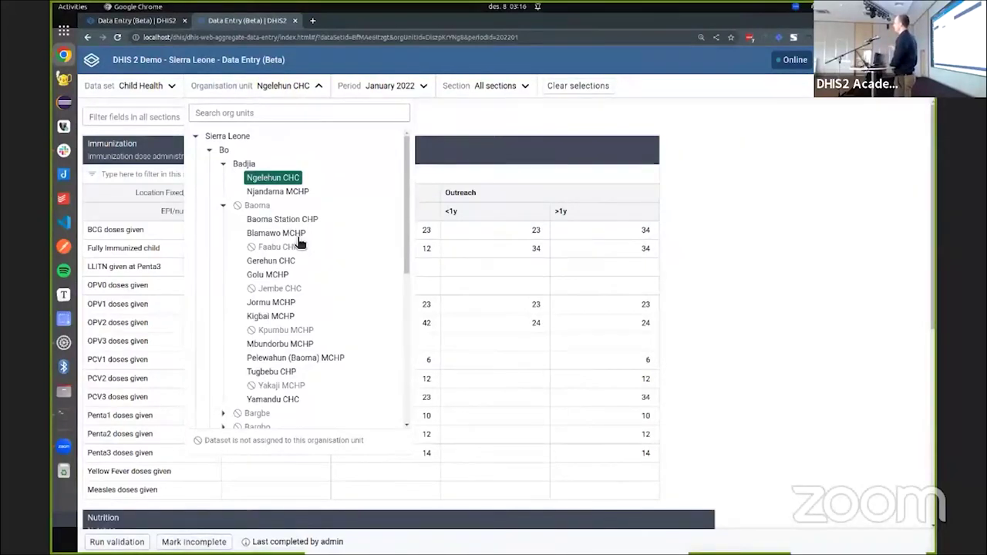
Switch back to the slide presentation and advance to the Details Side Panel slide
{"action": "left_click", "coordinate": [148, 22]}
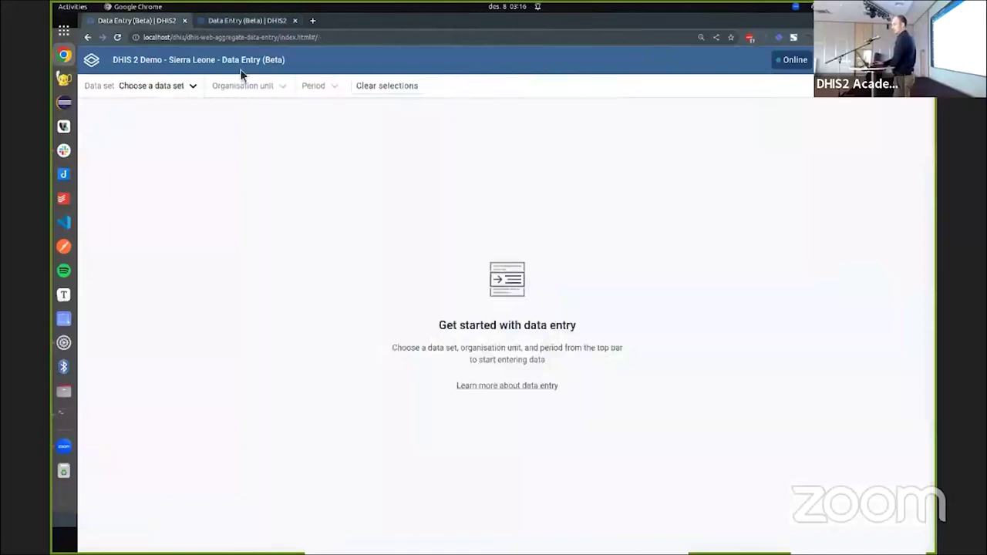
{"action": "left_click", "coordinate": [64, 55]}
{"action": "left_click", "coordinate": [141, 85]}
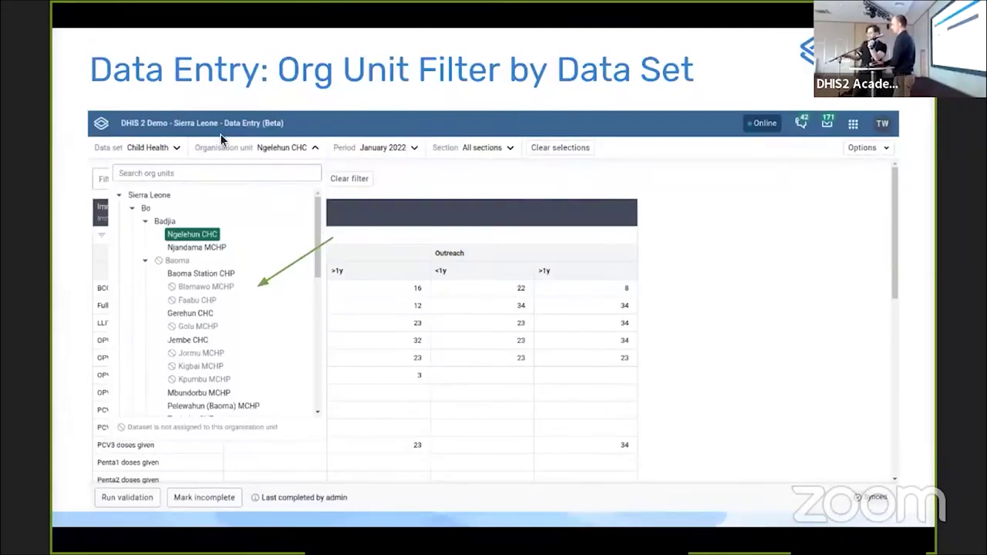
{"action": "key", "text": "Right"}
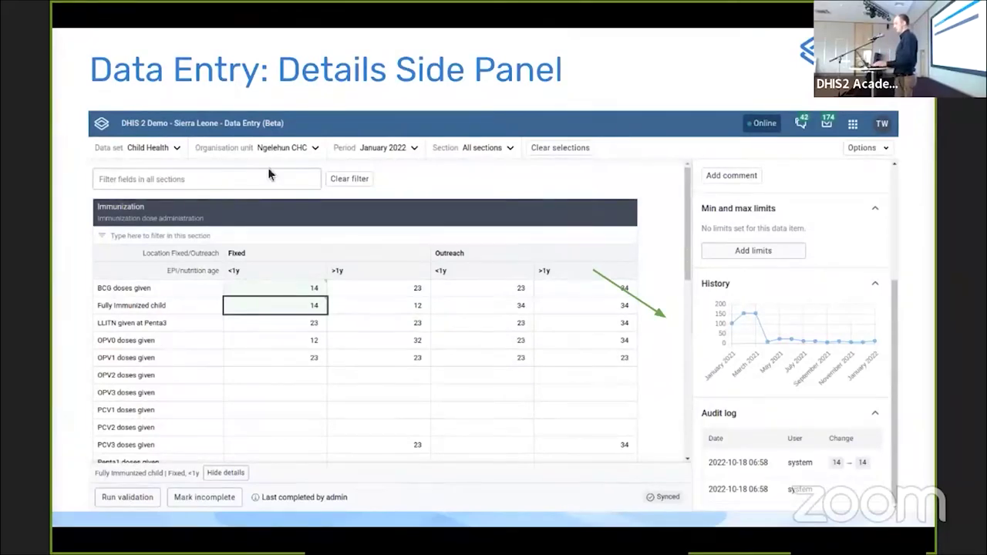
{"action": "key", "text": "alt+Tab"}
{"action": "left_click", "coordinate": [177, 96]}
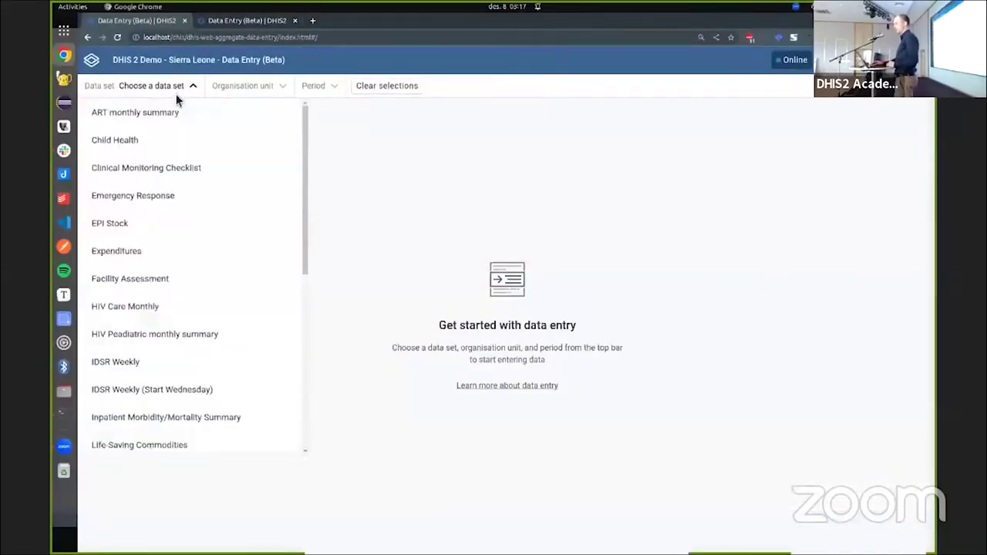
{"action": "left_click", "coordinate": [179, 146]}
{"action": "left_click", "coordinate": [308, 92]}
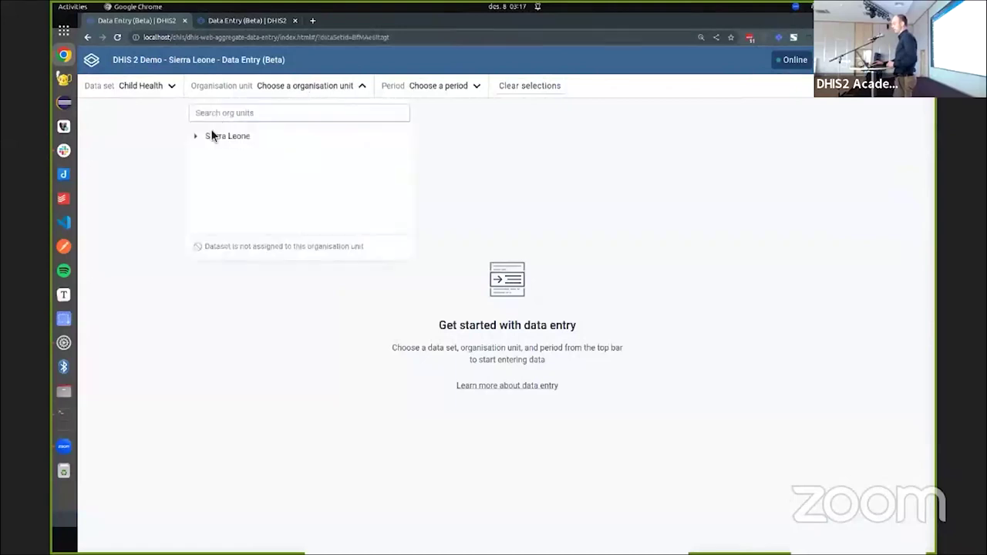
In the browser tab with the Ngelehun CHC form, show the details of the BCG doses given value for Fixed, <1y
{"action": "left_click", "coordinate": [239, 20]}
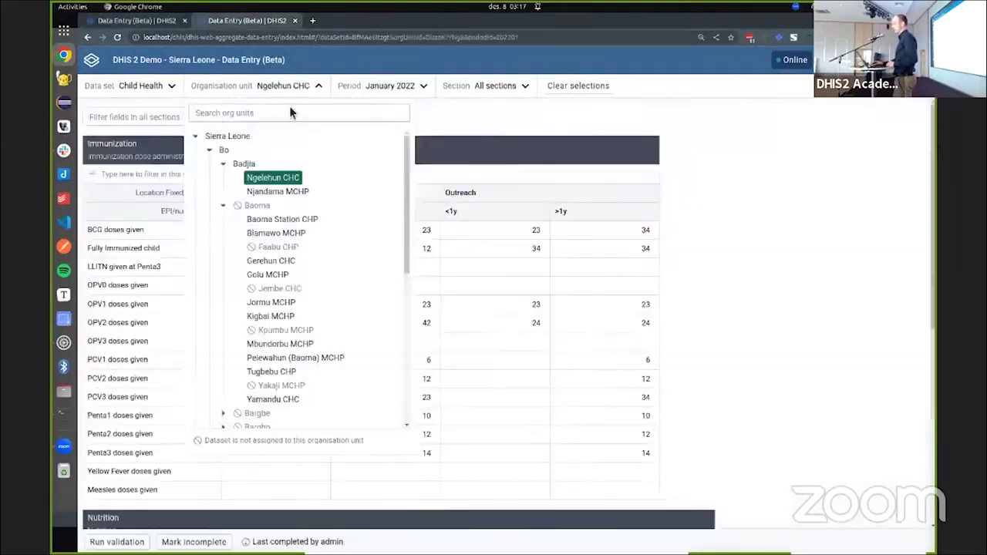
{"action": "left_click", "coordinate": [785, 270]}
{"action": "left_click", "coordinate": [327, 228]}
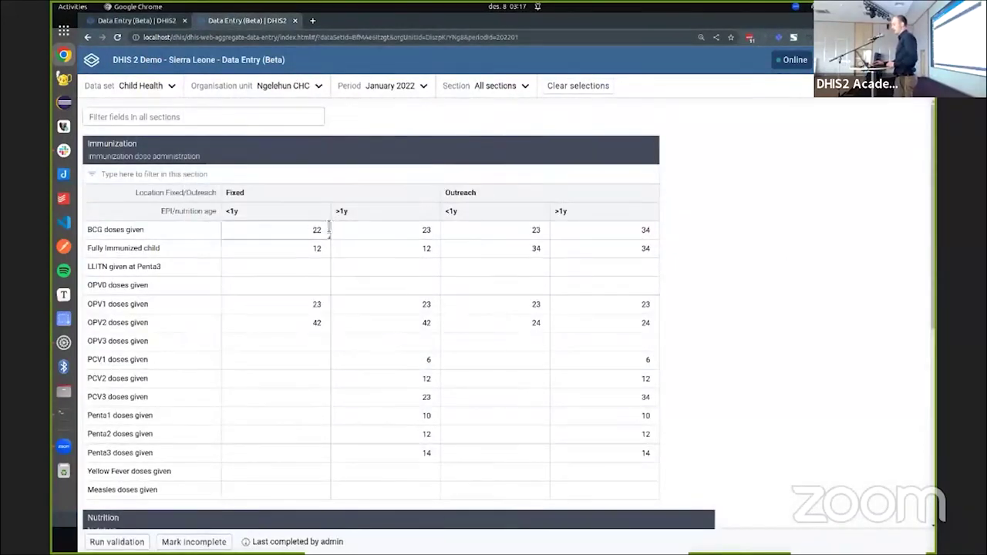
{"action": "left_click", "coordinate": [202, 521]}
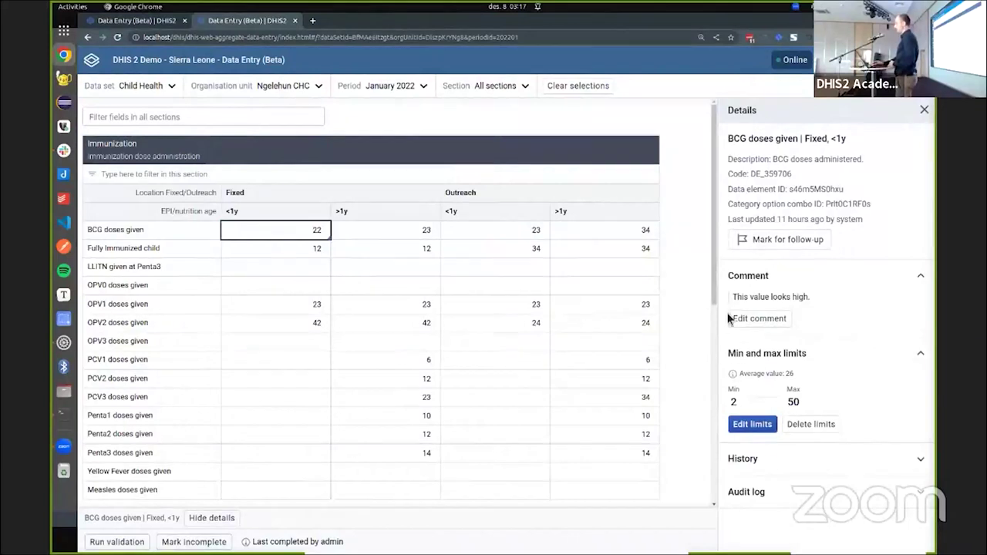
Expand the value's history chart and examine its comment and min and max limits
{"action": "left_click", "coordinate": [794, 461]}
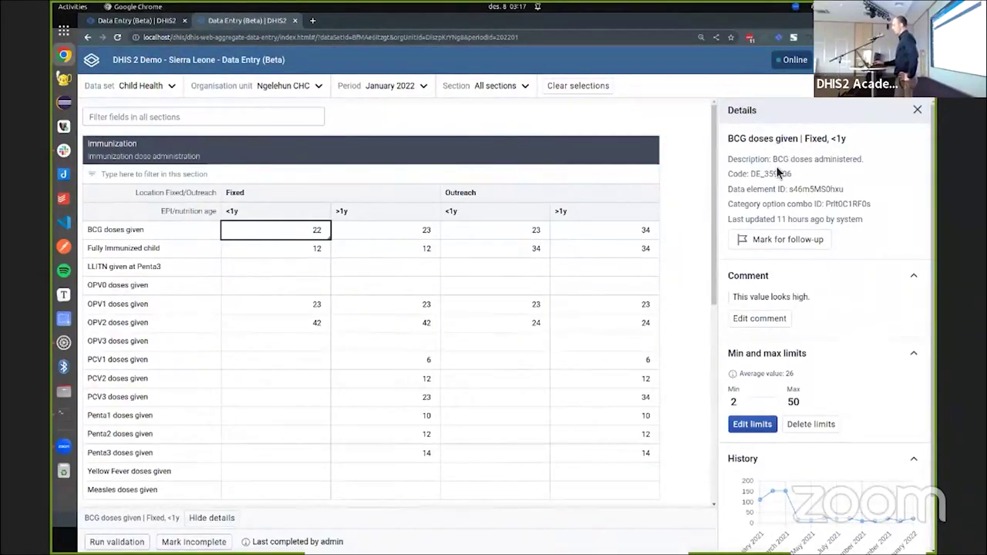
{"action": "scroll", "coordinate": [781, 247], "scroll_direction": "down", "scroll_amount": 1}
{"action": "left_click", "coordinate": [765, 259]}
{"action": "left_click", "coordinate": [855, 261]}
{"action": "left_click", "coordinate": [784, 297]}
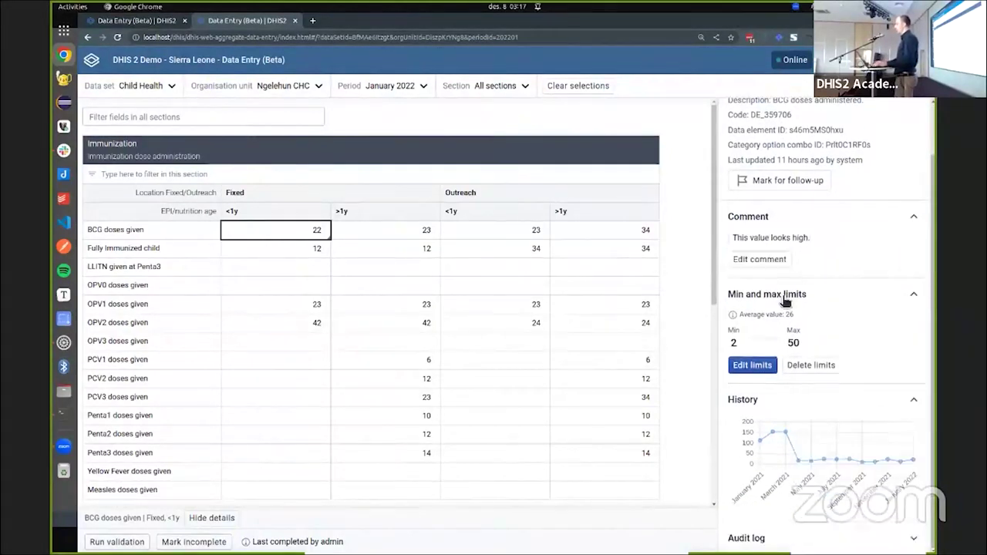
Set the maximum limit for BCG doses given, Fixed, <1y to 52 and save the limits
{"action": "left_click", "coordinate": [752, 367]}
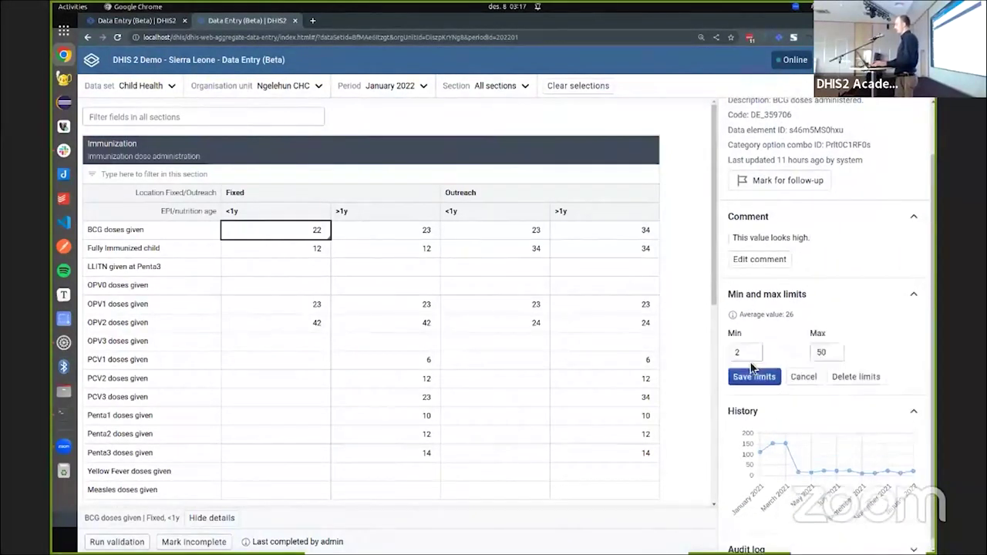
{"action": "left_click", "coordinate": [837, 340]}
{"action": "key", "text": "BackSpace"}
{"action": "type", "text": "2"}
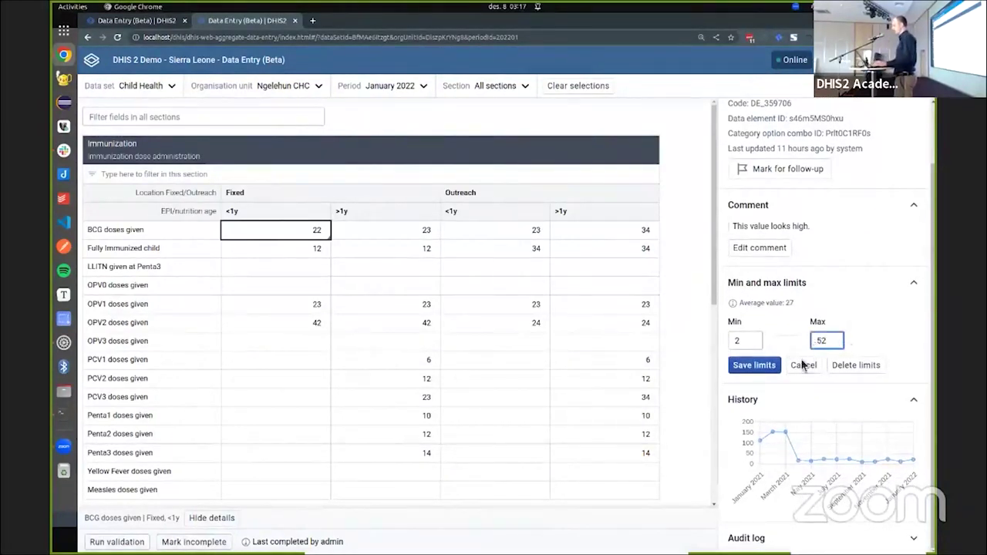
{"action": "left_click", "coordinate": [767, 369]}
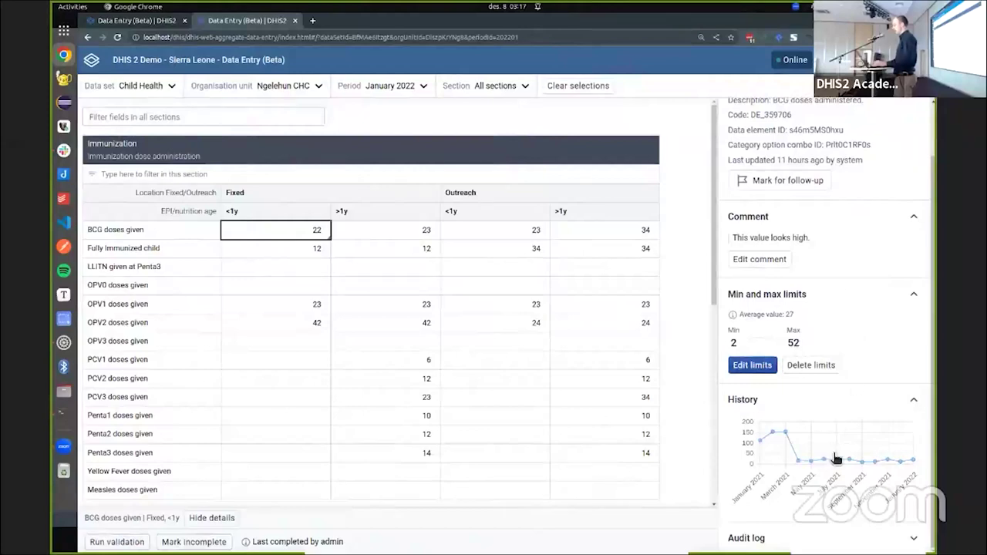
Expand the audit log for the BCG doses given value and review its changes alongside the history chart
{"action": "left_click", "coordinate": [910, 538]}
{"action": "scroll", "coordinate": [872, 417], "scroll_direction": "down", "scroll_amount": 3}
{"action": "scroll", "coordinate": [857, 369], "scroll_direction": "down", "scroll_amount": 1}
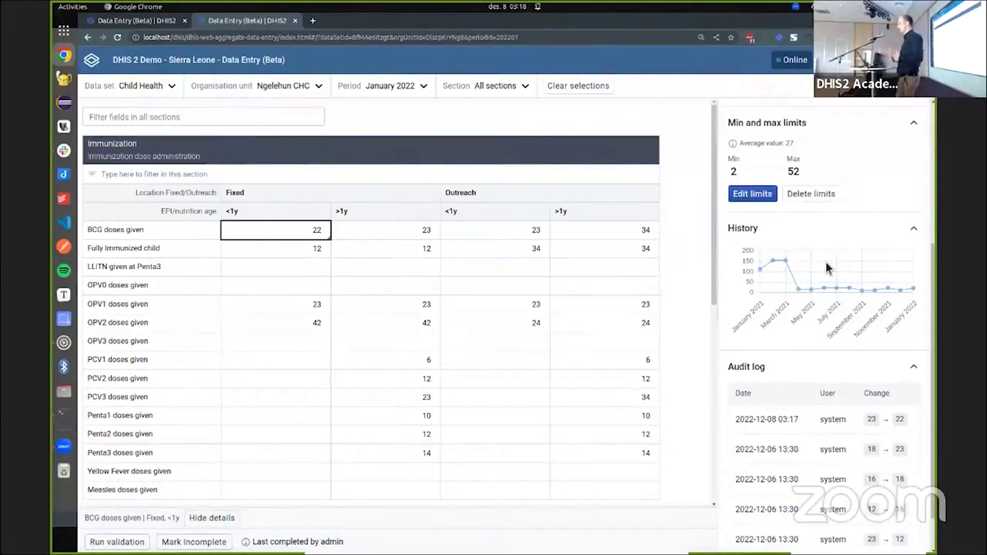
{"action": "scroll", "coordinate": [829, 278], "scroll_direction": "down", "scroll_amount": 1}
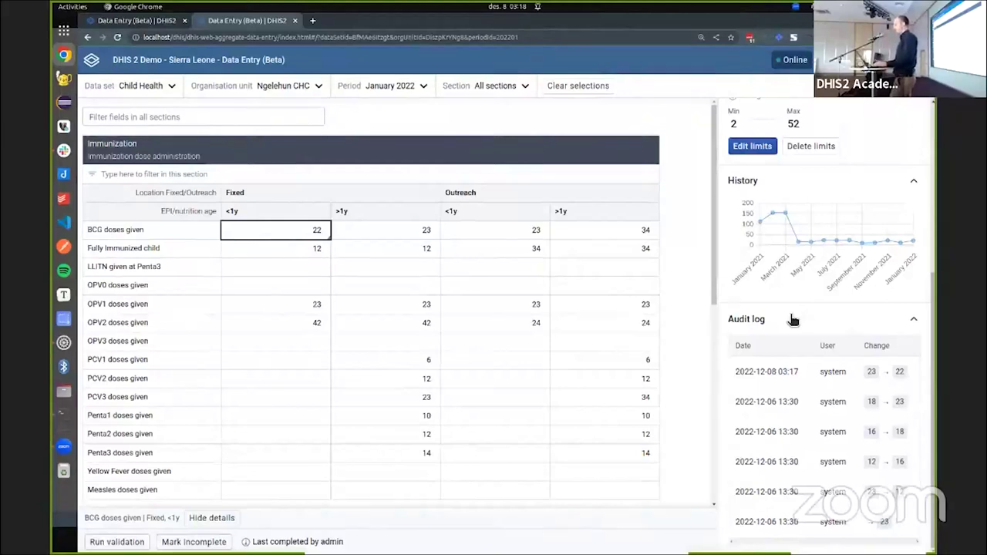
{"action": "scroll", "coordinate": [795, 316], "scroll_direction": "up", "scroll_amount": 5}
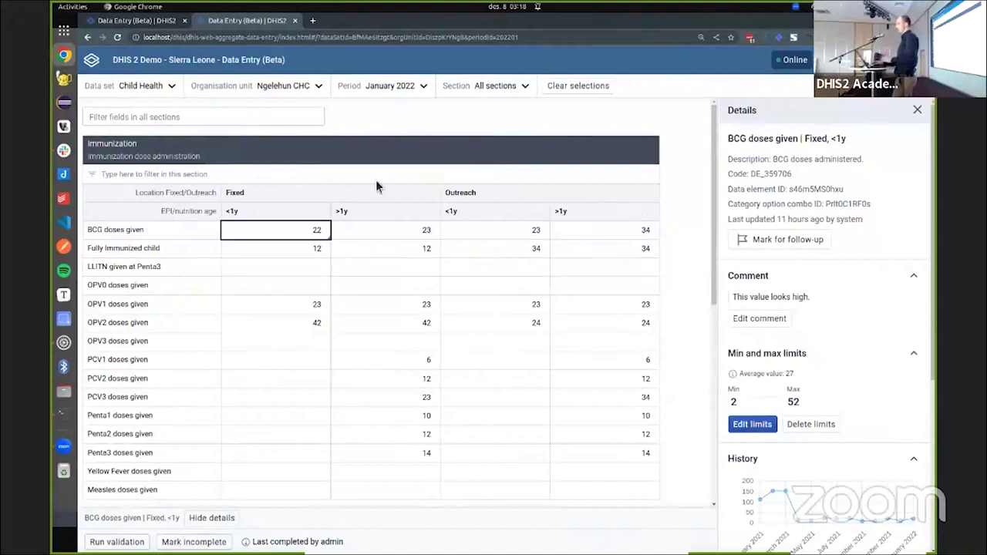
Move through the other BCG doses given cells to compare their details, finishing on Fixed, >1y
{"action": "left_click", "coordinate": [398, 228]}
{"action": "left_click", "coordinate": [482, 229]}
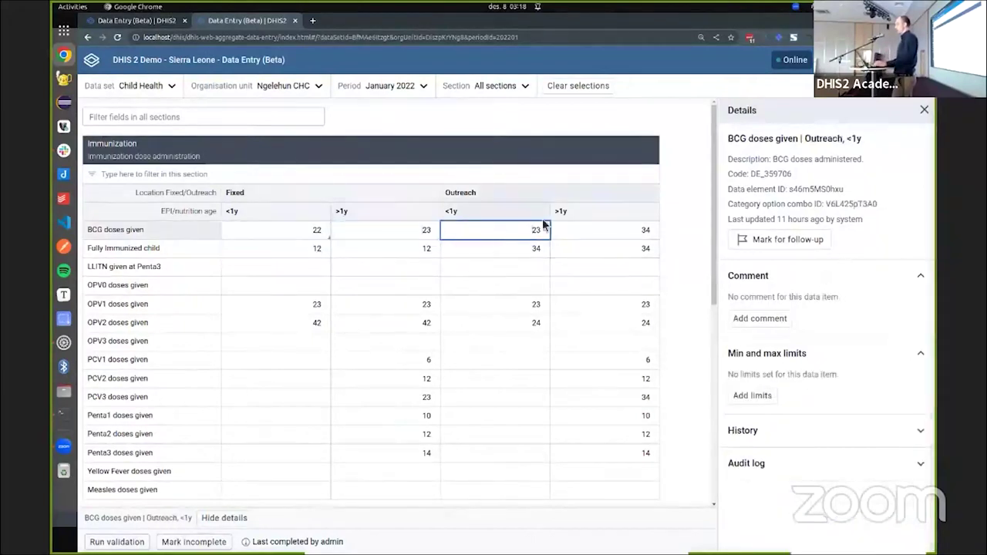
{"action": "key", "text": "Tab"}
{"action": "key", "text": "shift+Tab"}
{"action": "key", "text": "shift+Tab"}
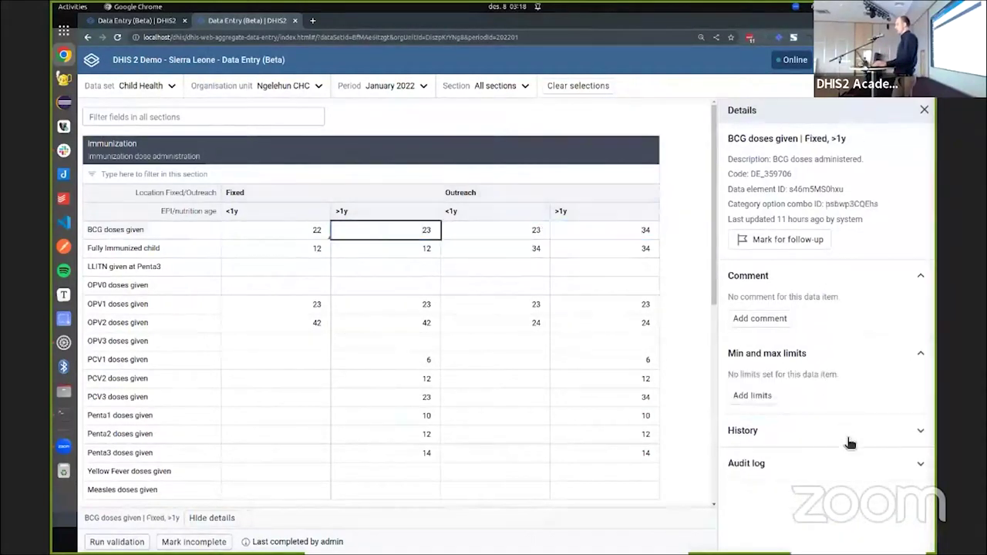
Review the history and audit log of BCG doses given, Fixed, >1y, and switch back to the slide presentation
{"action": "left_click", "coordinate": [849, 439]}
{"action": "scroll", "coordinate": [848, 417], "scroll_direction": "down", "scroll_amount": 2}
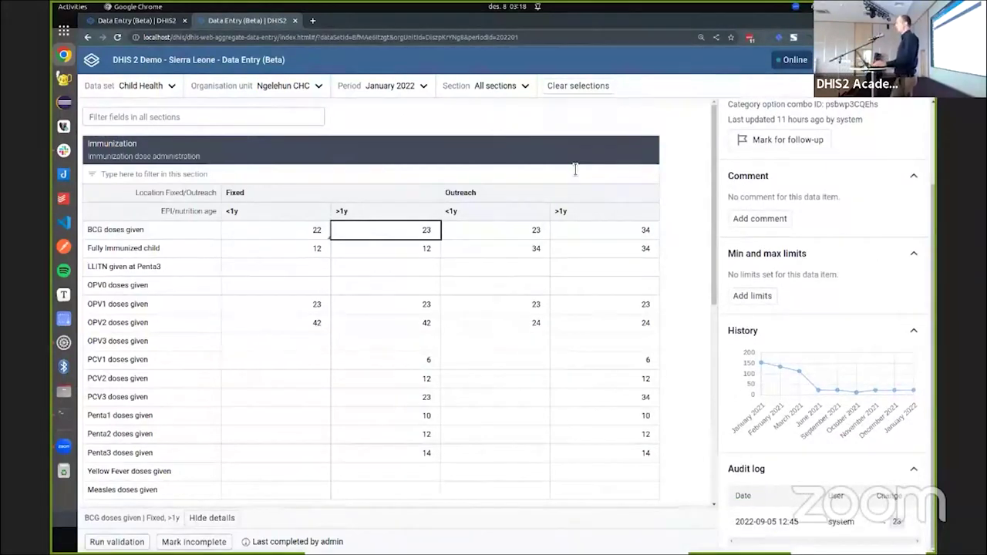
{"action": "key", "text": "alt+Tab"}
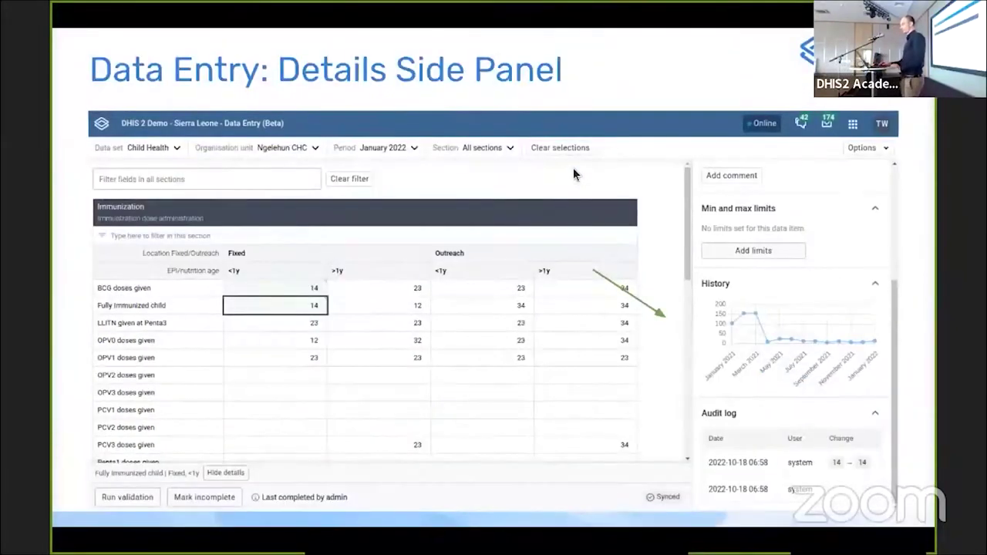
Switch to the browser, run validation on the January 2022 Child Health form for Ngelehun CHC, and return to the slide presentation
{"action": "key", "text": "Right"}
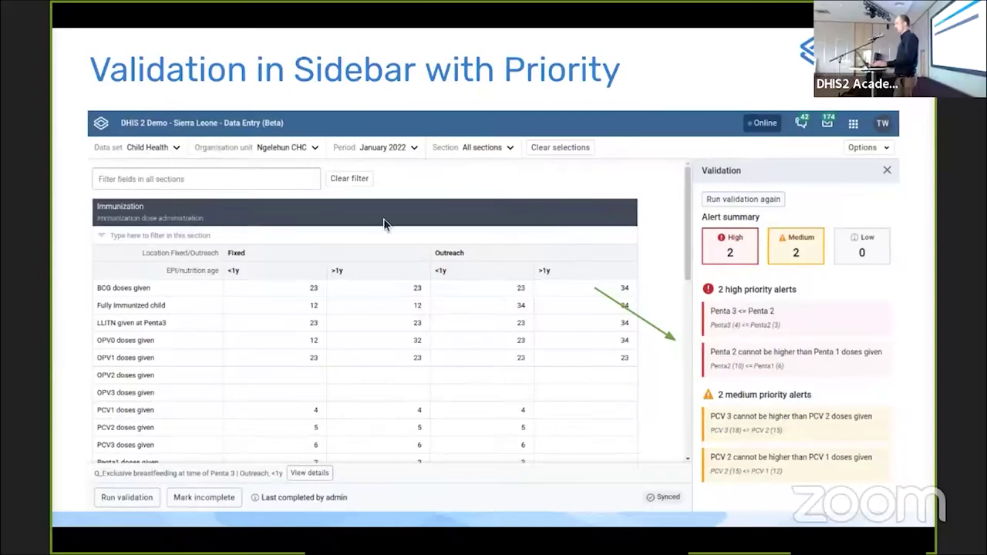
{"action": "key", "text": "alt+Tab"}
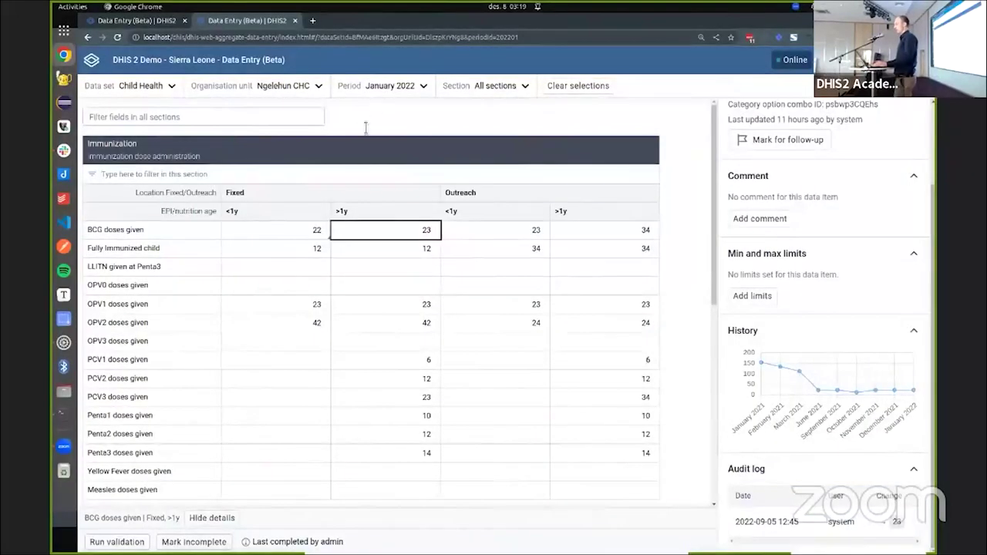
{"action": "left_click", "coordinate": [144, 543]}
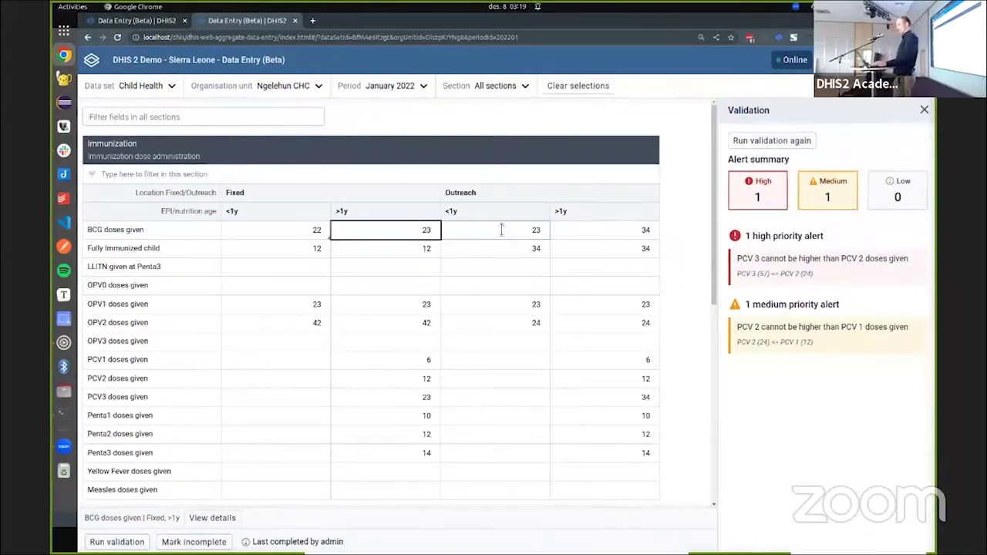
{"action": "key", "text": "alt+Tab"}
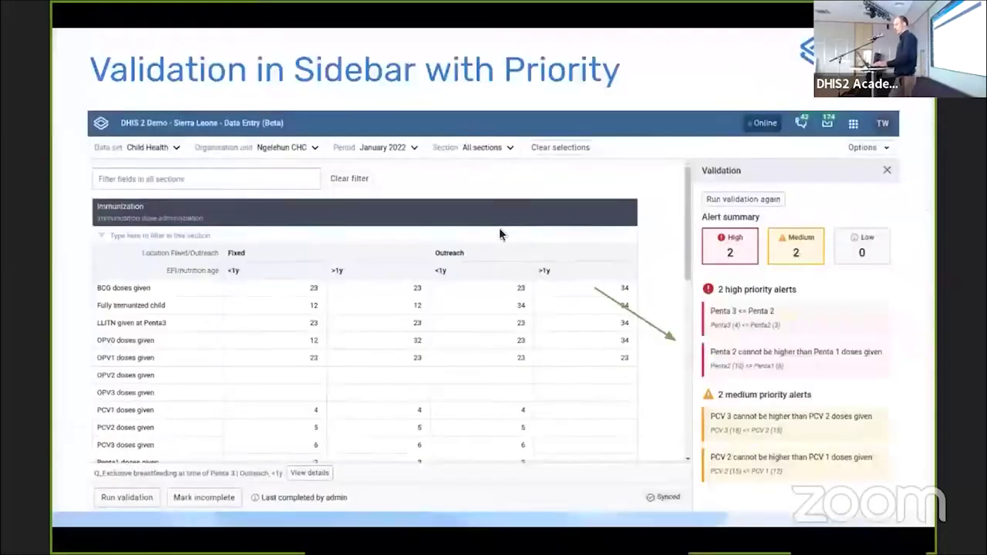
{"action": "key", "text": "Right"}
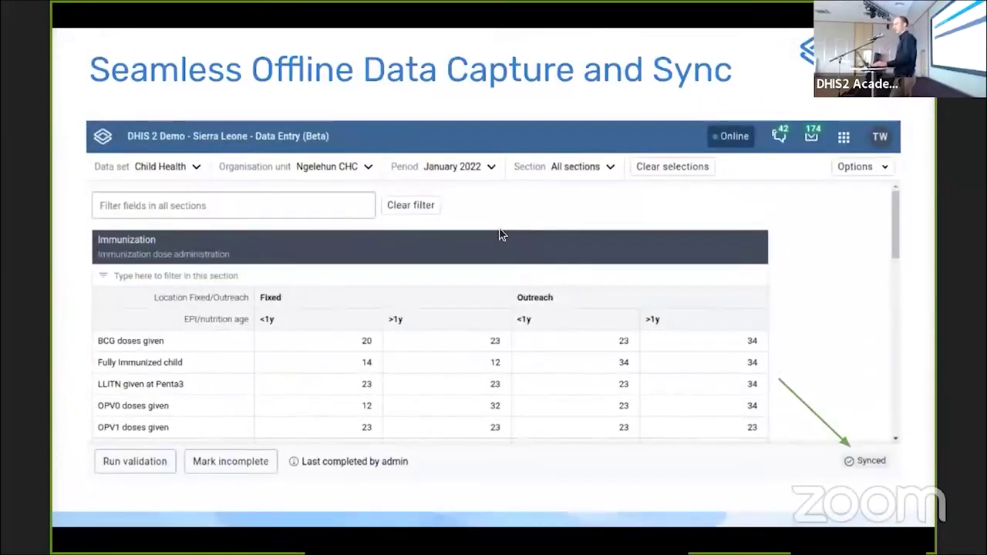
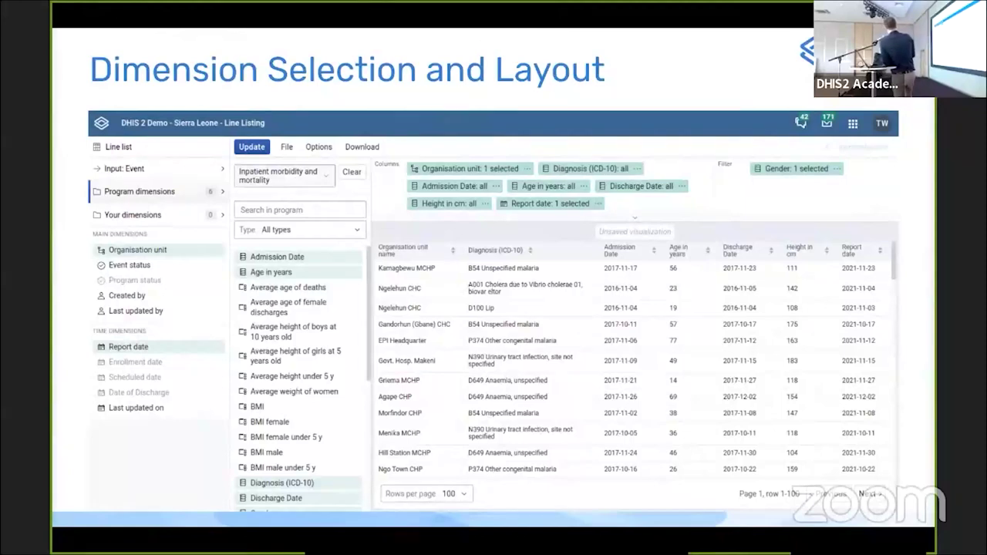
Switch from the slides to the browser, search the DHIS2 apps for "li" and open the Line Listing app
{"action": "key", "text": "Right"}
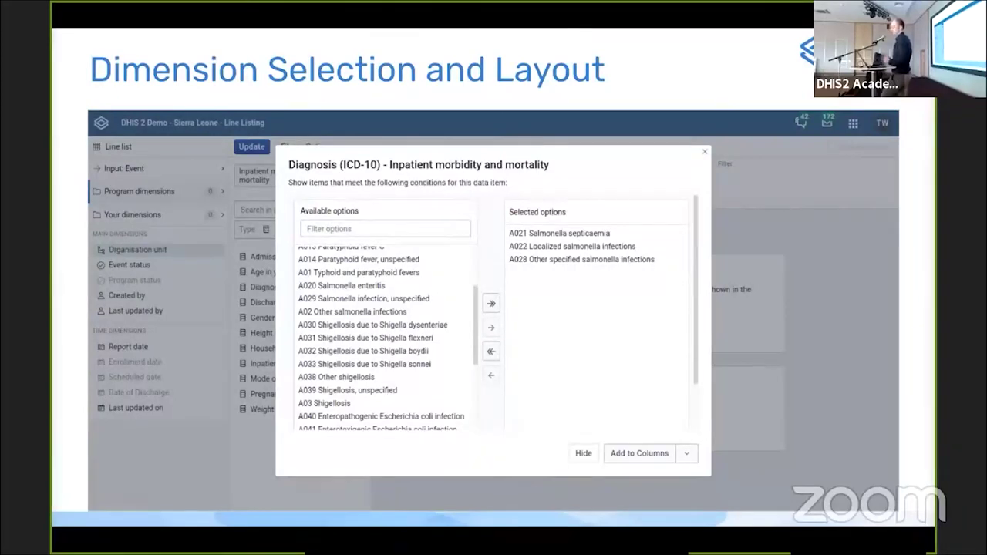
{"action": "key", "text": "alt+Tab"}
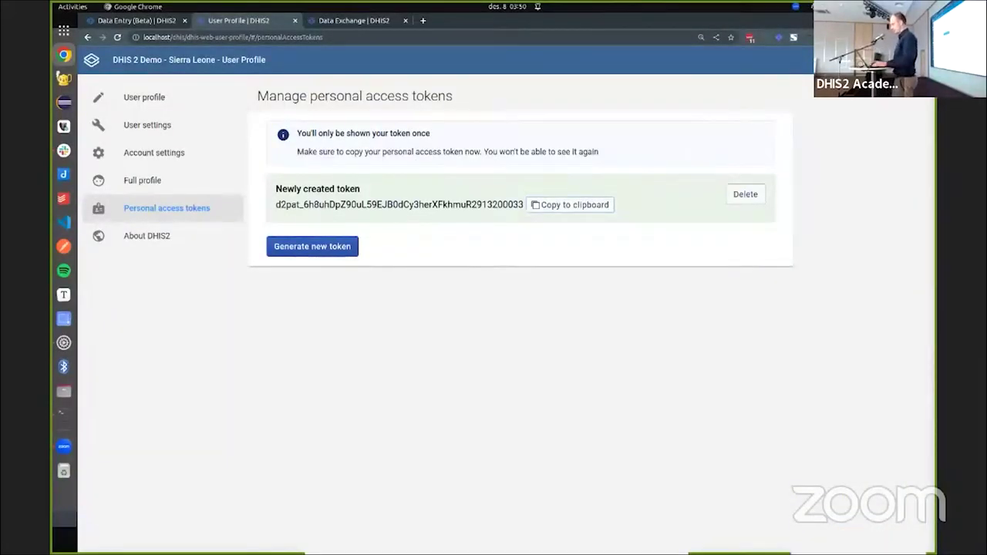
{"action": "left_click", "coordinate": [887, 59]}
{"action": "type", "text": "li"}
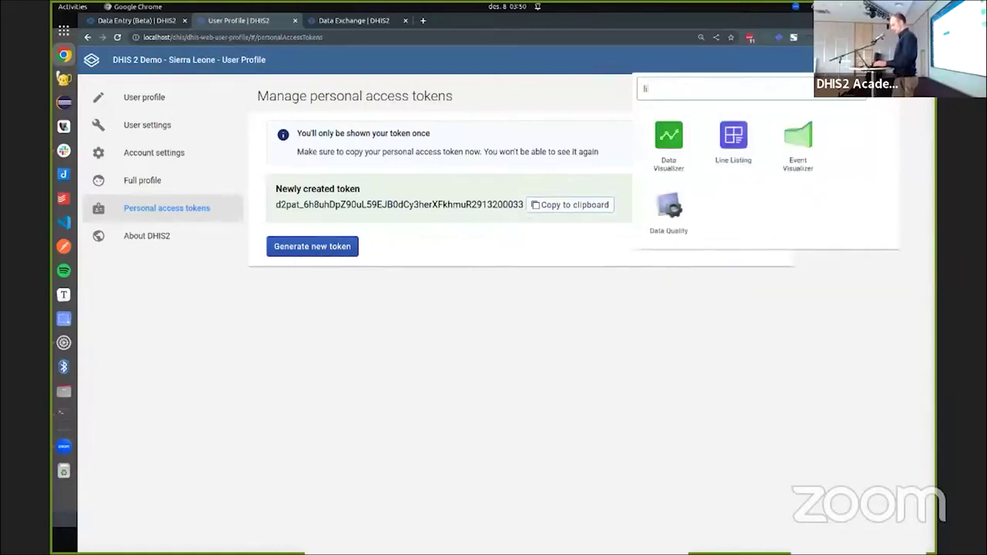
{"action": "left_click", "coordinate": [751, 147]}
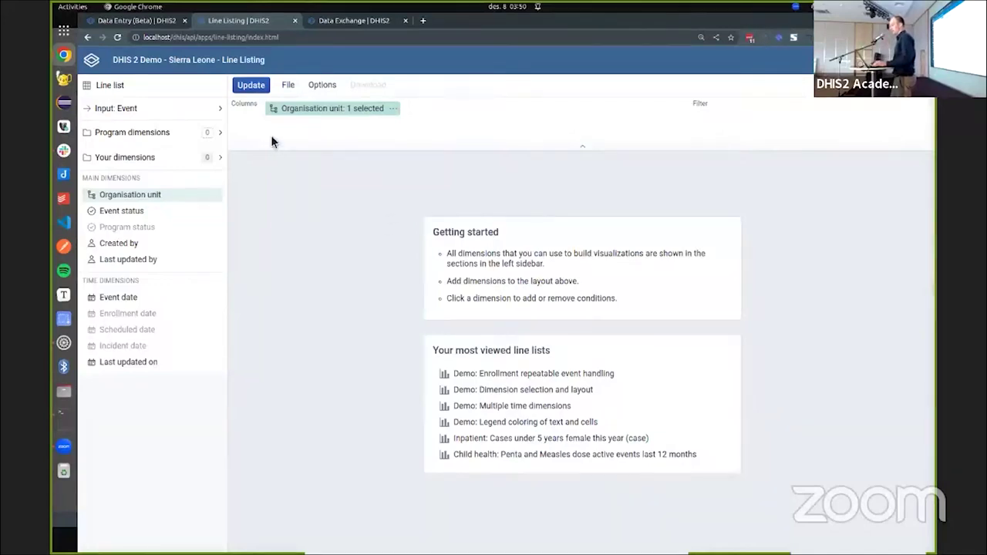
Choose the Inpatient morbidity and mortality program with Event as input, and filter its dimensions to the Data element type
{"action": "left_click", "coordinate": [170, 112]}
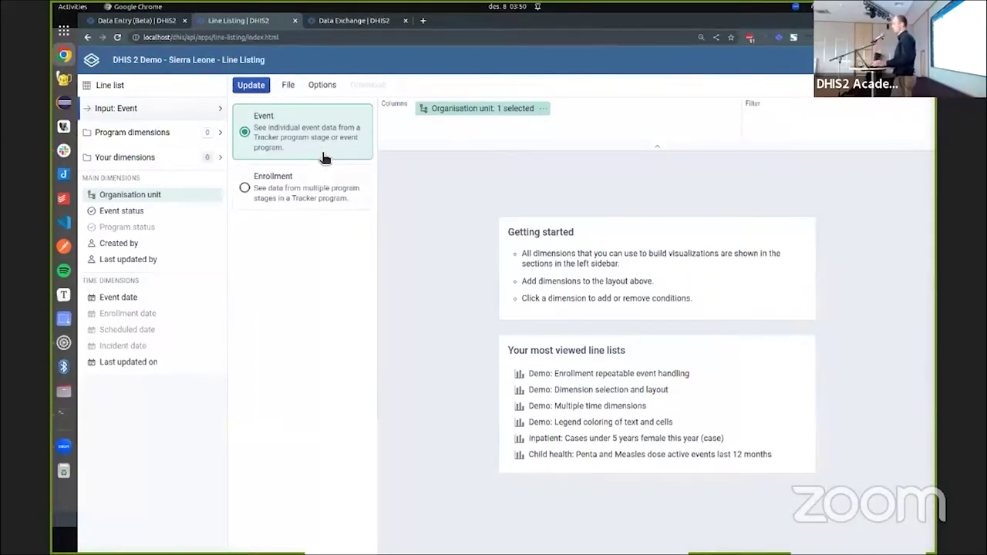
{"action": "left_click", "coordinate": [97, 132]}
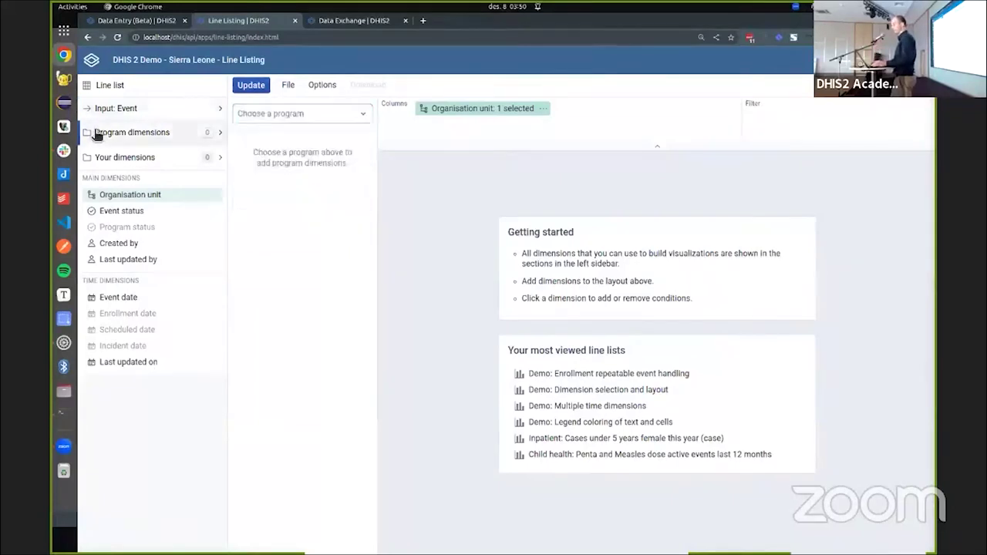
{"action": "left_click", "coordinate": [307, 120]}
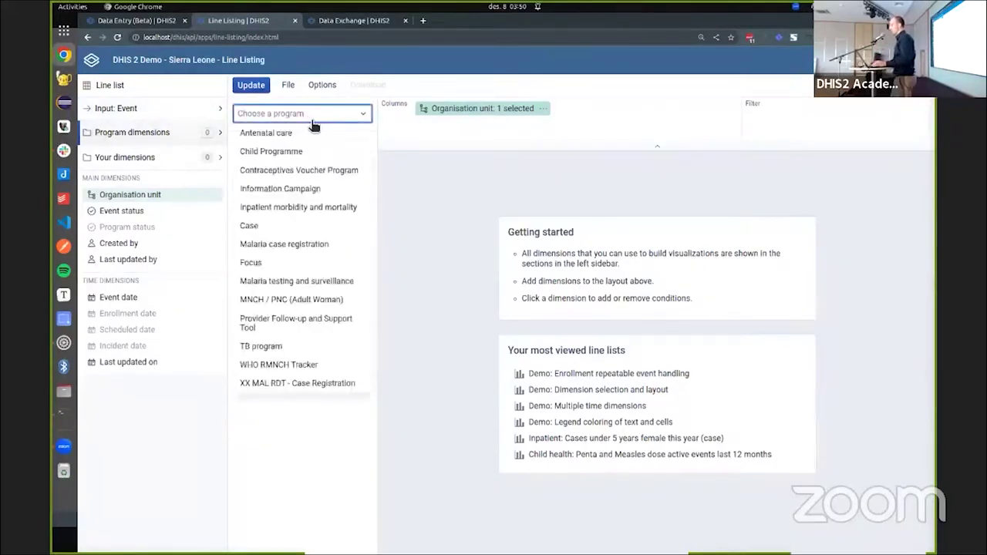
{"action": "left_click", "coordinate": [330, 213]}
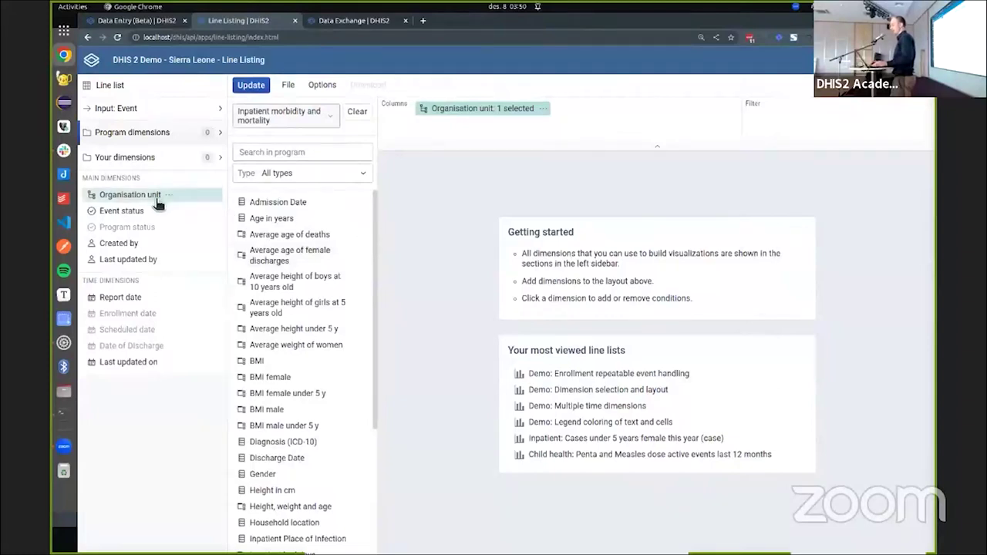
{"action": "left_click", "coordinate": [329, 174]}
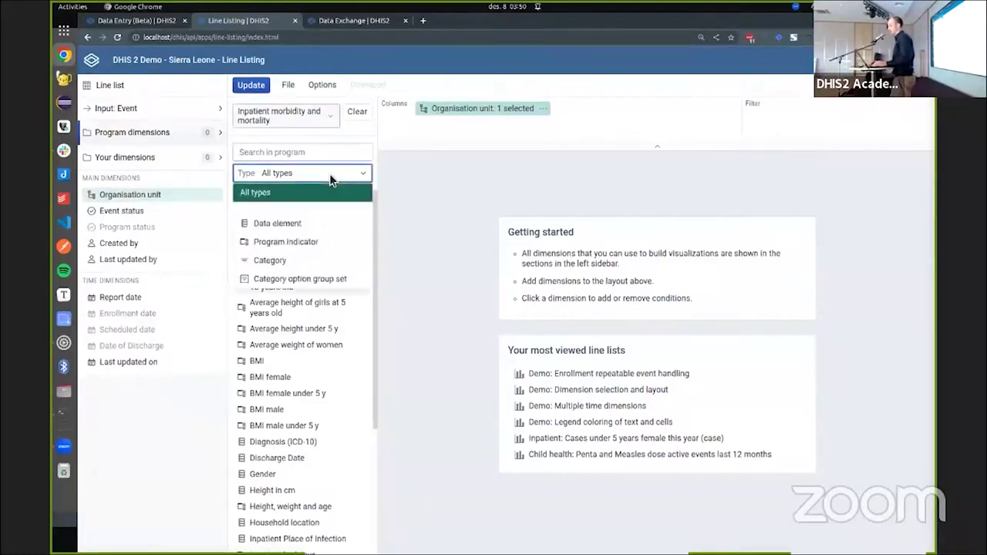
{"action": "left_click", "coordinate": [330, 224]}
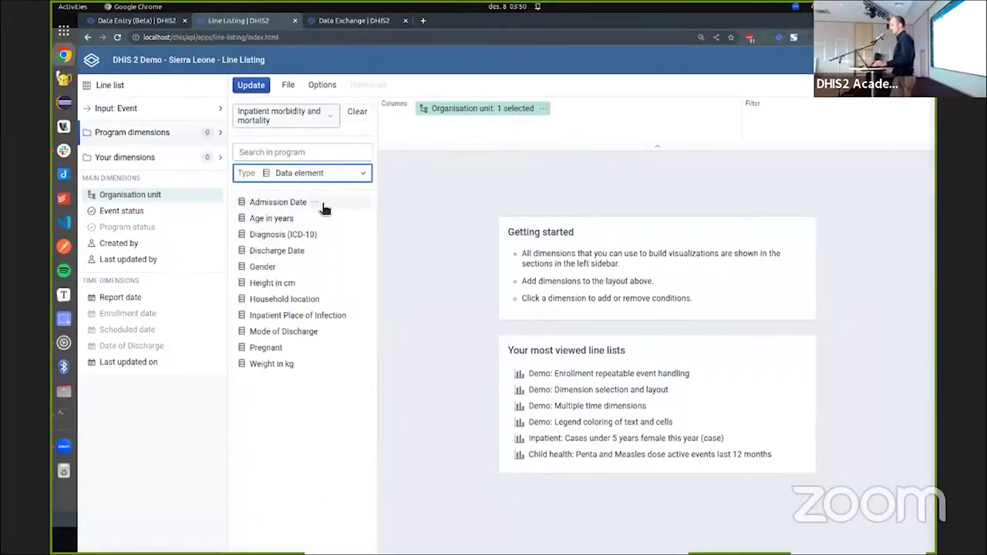
Add the Admission Date, Age in years, Diagnosis (ICD-10) and Discharge Date data elements to the line list's columns
{"action": "left_click", "coordinate": [315, 203]}
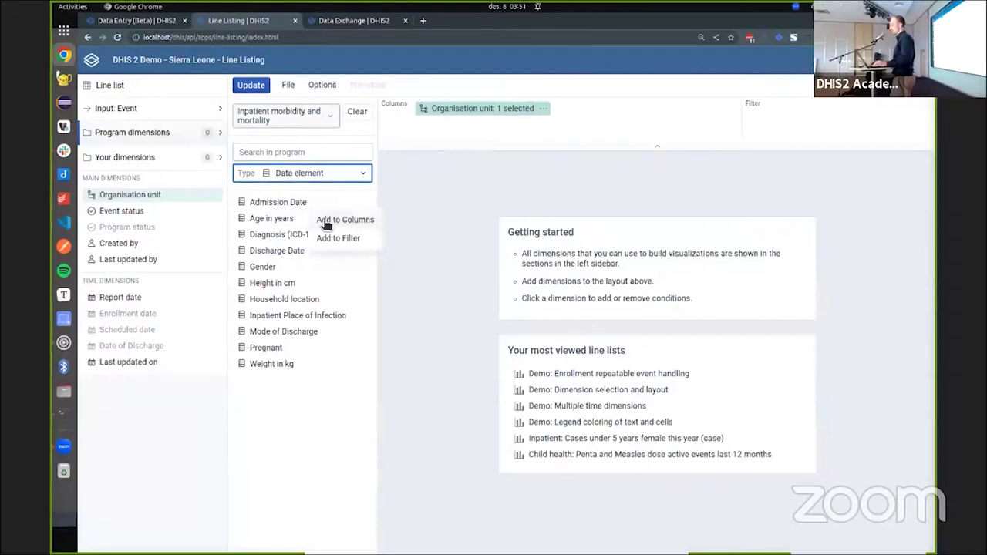
{"action": "left_click", "coordinate": [326, 220]}
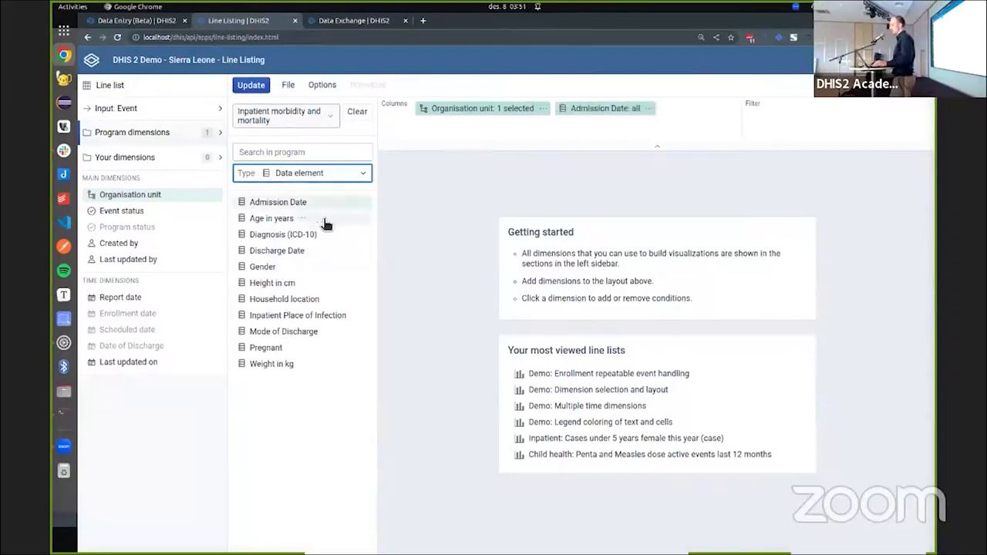
{"action": "left_click", "coordinate": [277, 221]}
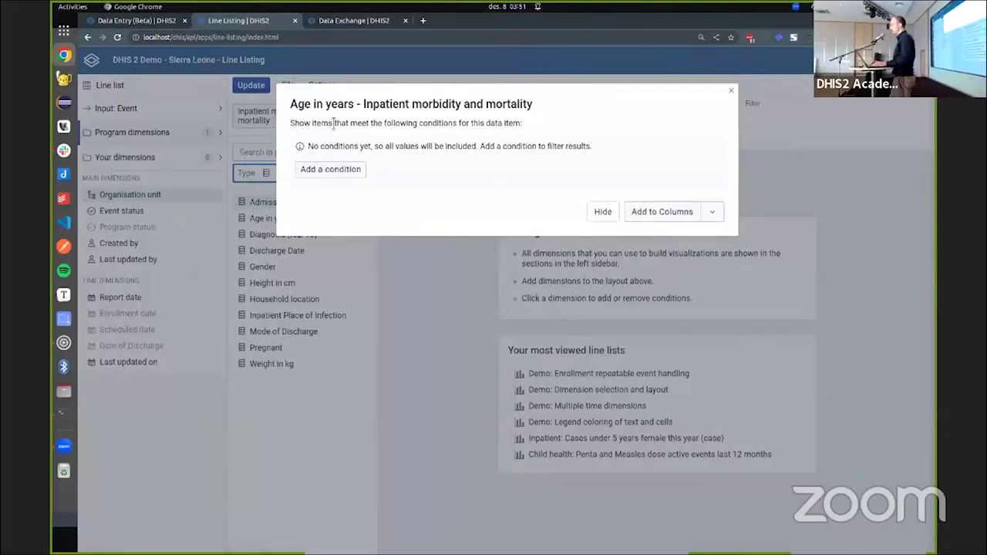
{"action": "left_click", "coordinate": [661, 211]}
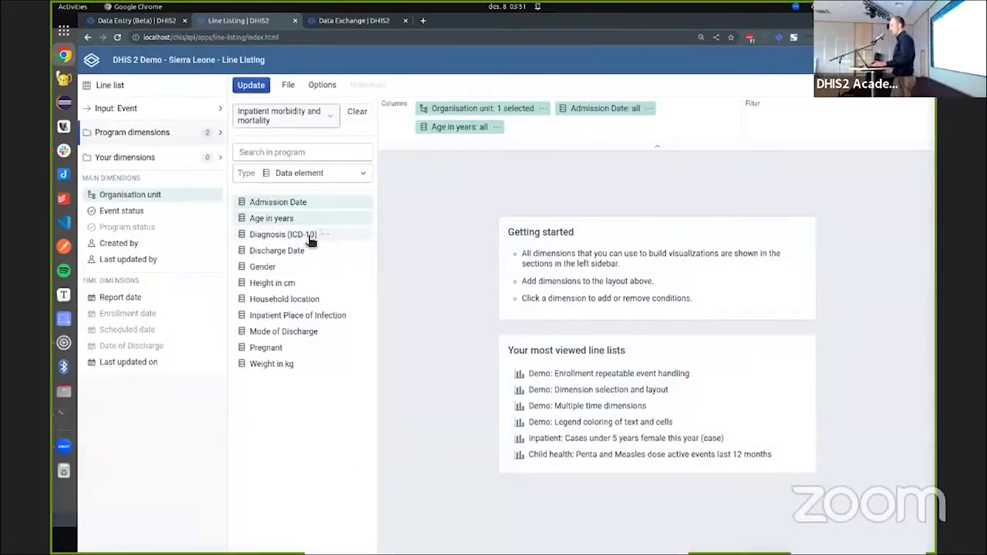
{"action": "left_click_drag", "start_coordinate": [306, 242], "coordinate": [564, 130]}
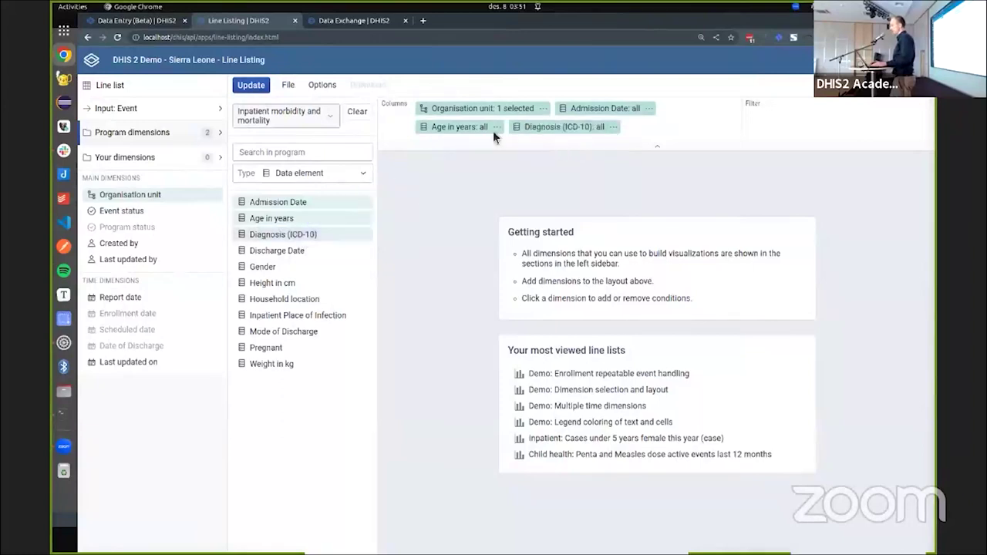
{"action": "left_click_drag", "start_coordinate": [266, 250], "coordinate": [609, 150]}
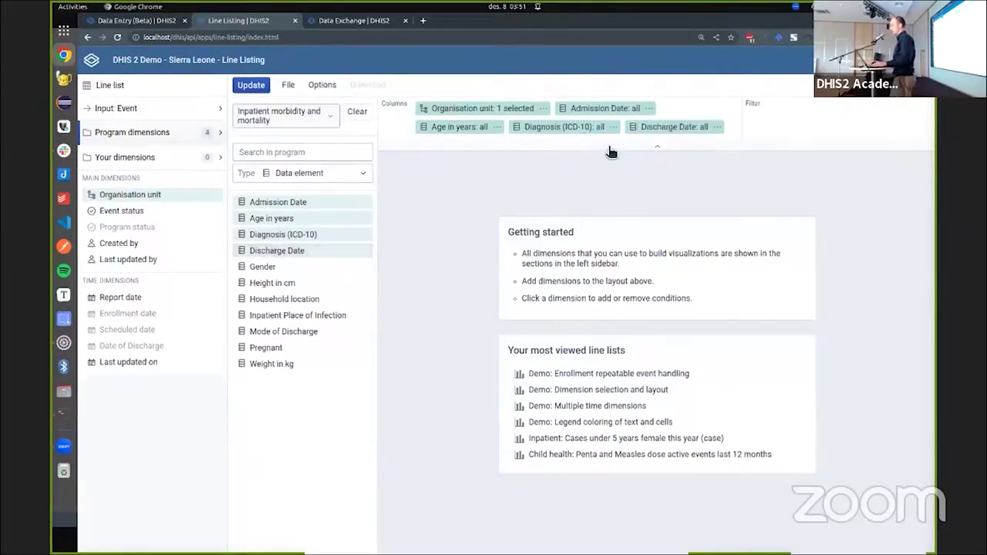
Restrict the Gender data element to Male and add it to the line list's columns
{"action": "left_click", "coordinate": [255, 267]}
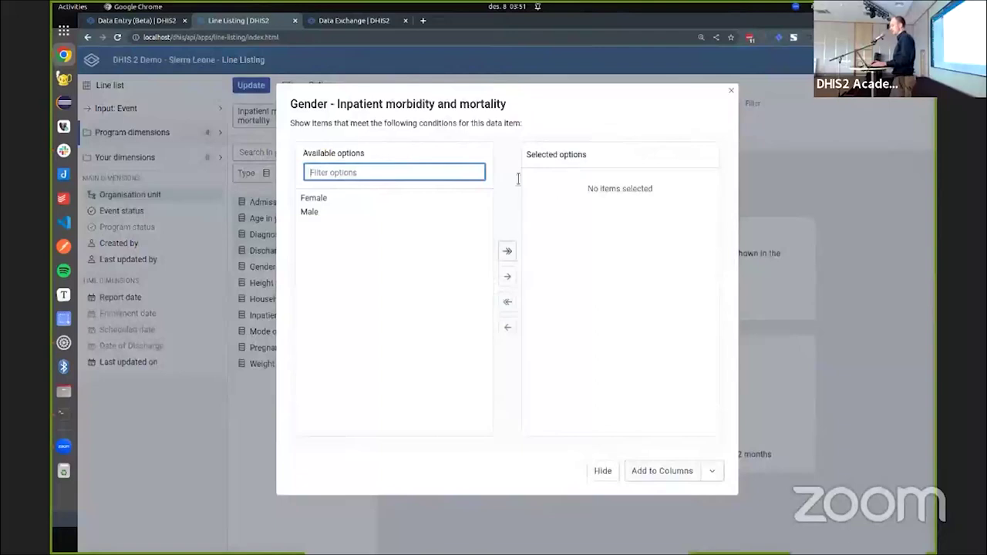
{"action": "left_click", "coordinate": [327, 199]}
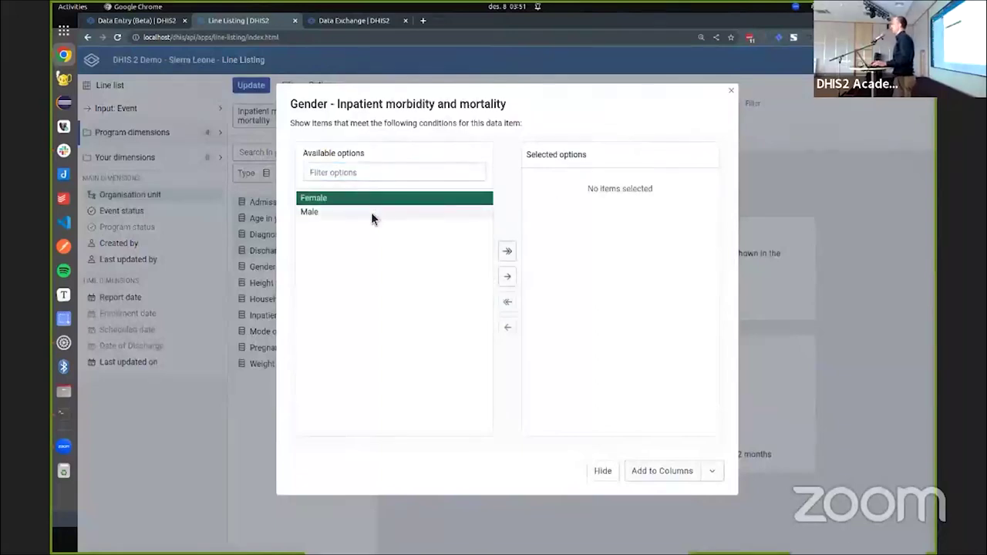
{"action": "left_click", "coordinate": [363, 213]}
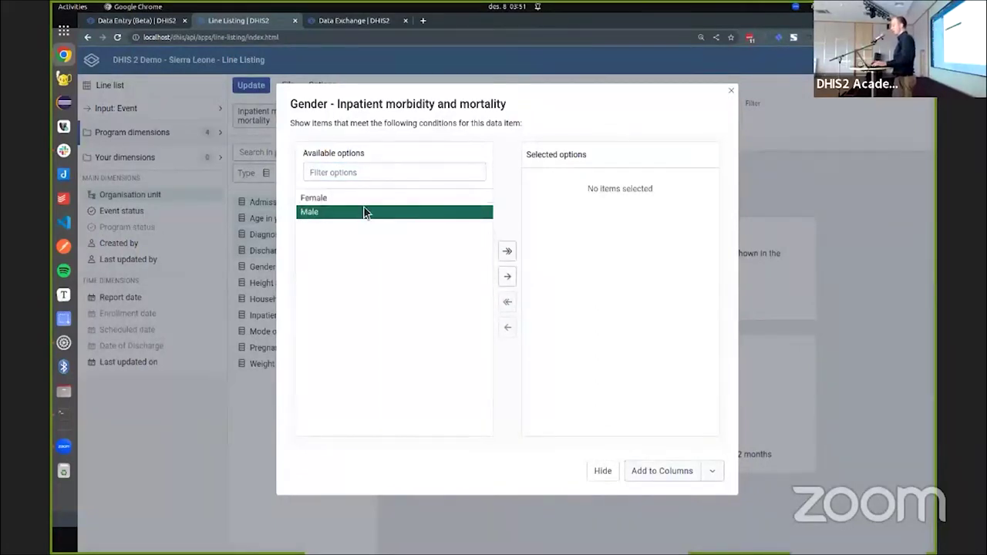
{"action": "left_click", "coordinate": [363, 200]}
{"action": "double_click", "coordinate": [362, 208]}
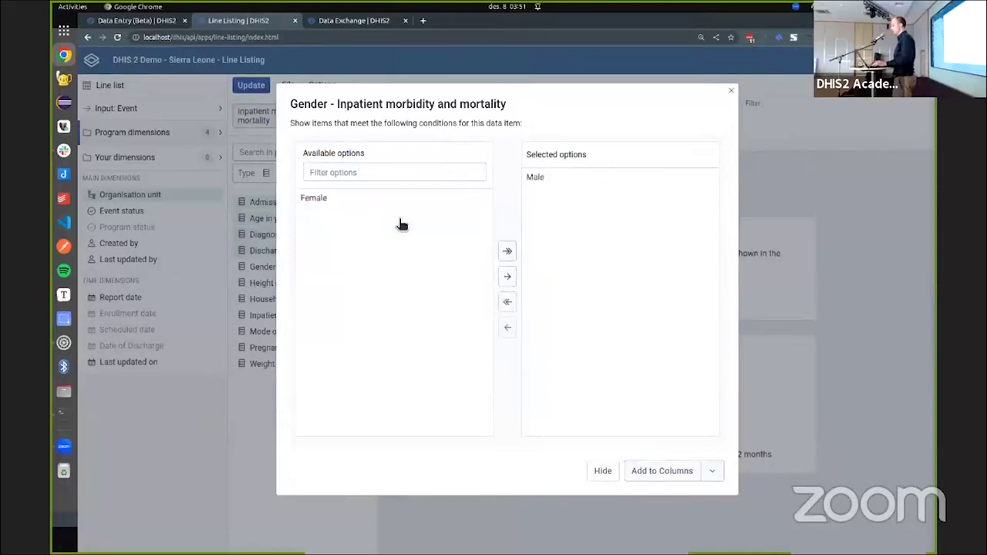
{"action": "left_click", "coordinate": [712, 471]}
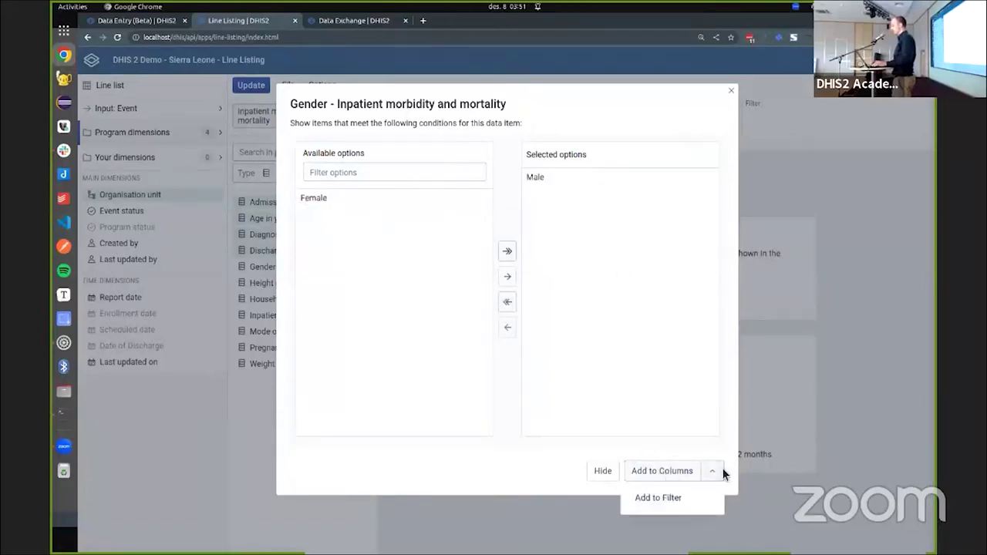
{"action": "left_click", "coordinate": [684, 472]}
{"action": "left_click", "coordinate": [681, 472]}
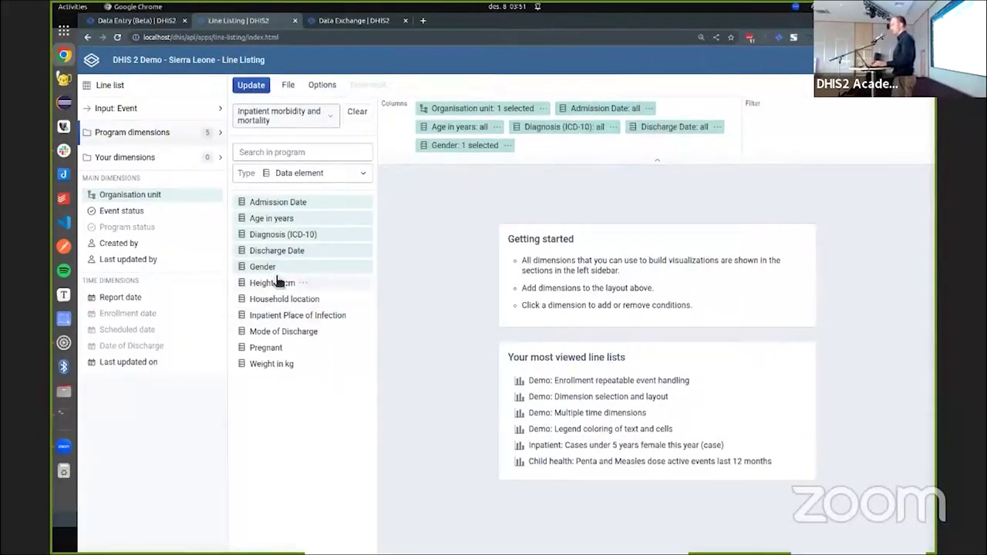
Add Height in cm and Mode of Discharge to the columns, and try to restrict Mode of Discharge to Absconded, Discharged and Transferred
{"action": "left_click_drag", "start_coordinate": [276, 284], "coordinate": [524, 182]}
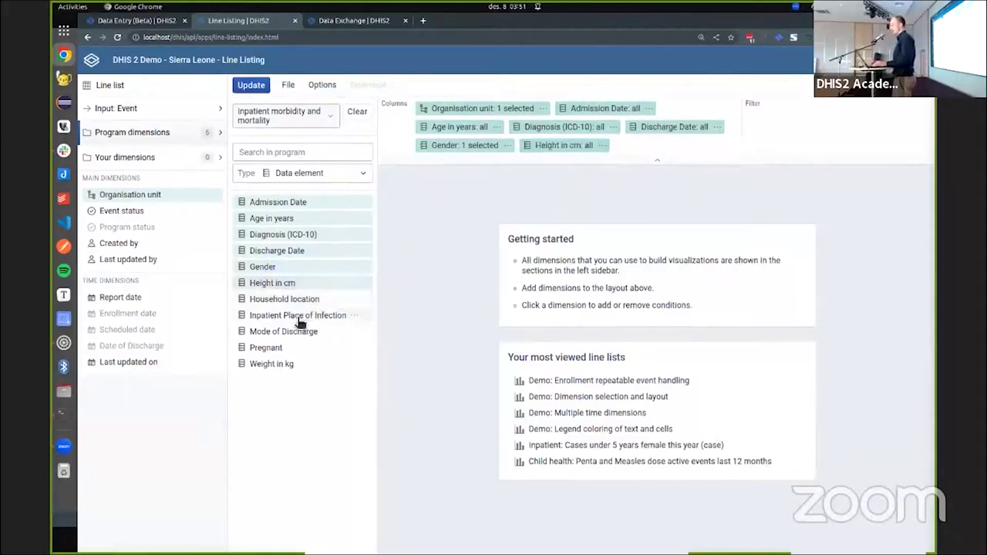
{"action": "left_click_drag", "start_coordinate": [297, 333], "coordinate": [644, 147]}
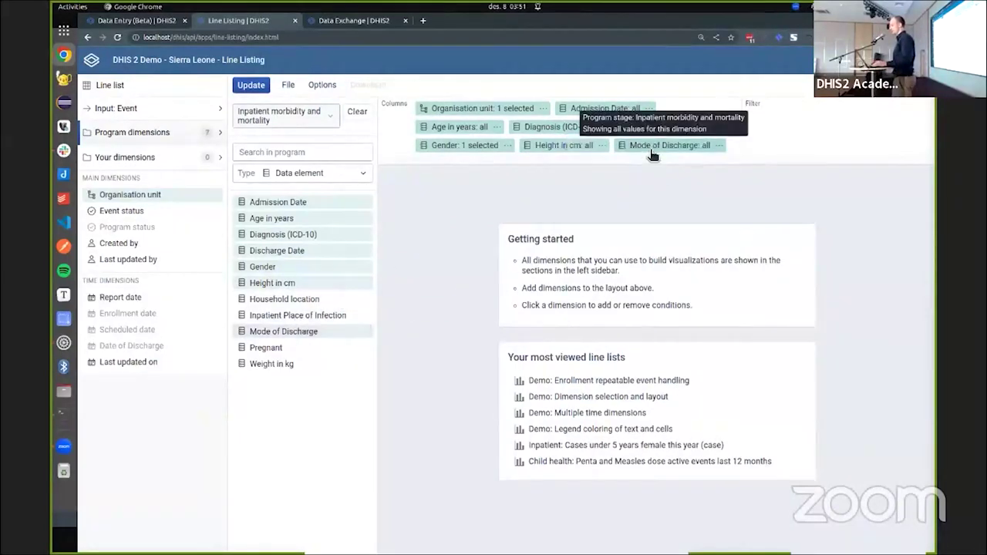
{"action": "left_click", "coordinate": [648, 146]}
{"action": "left_click", "coordinate": [347, 199]}
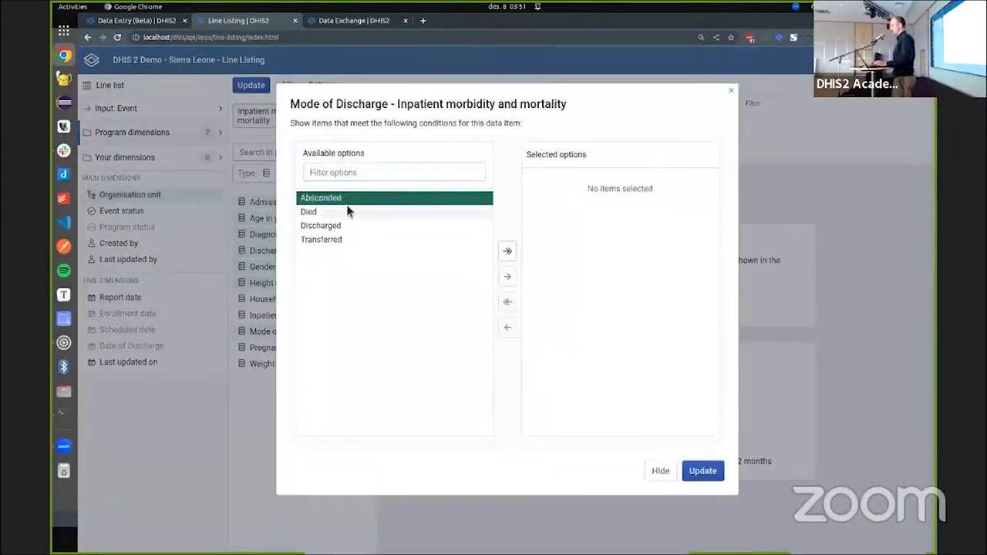
{"action": "left_click", "coordinate": [353, 224], "text": "ctrl"}
{"action": "left_click", "coordinate": [360, 239], "text": "ctrl"}
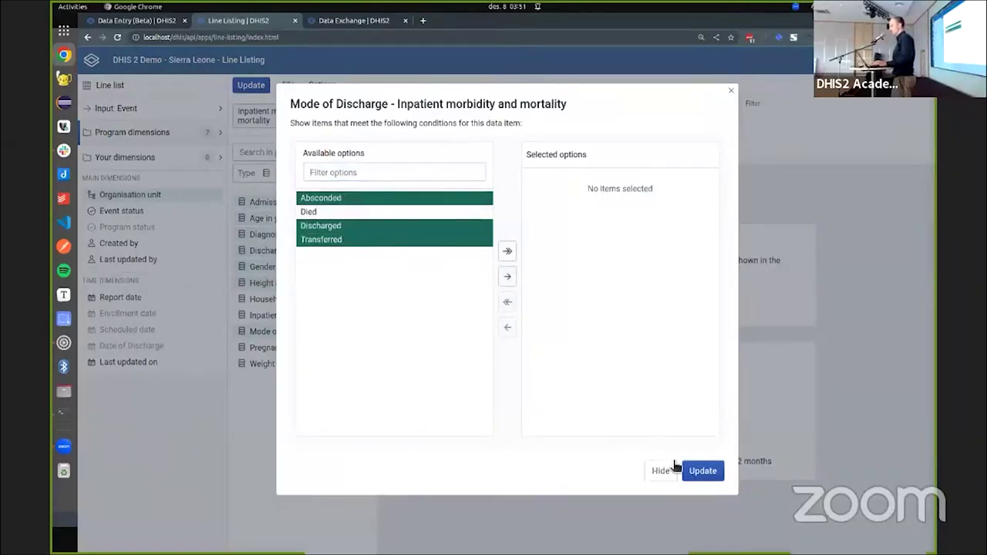
{"action": "left_click", "coordinate": [701, 472]}
Add the Weight in kg data element and the Report date time dimension to the line list's columns
{"action": "left_click_drag", "start_coordinate": [262, 361], "coordinate": [704, 159]}
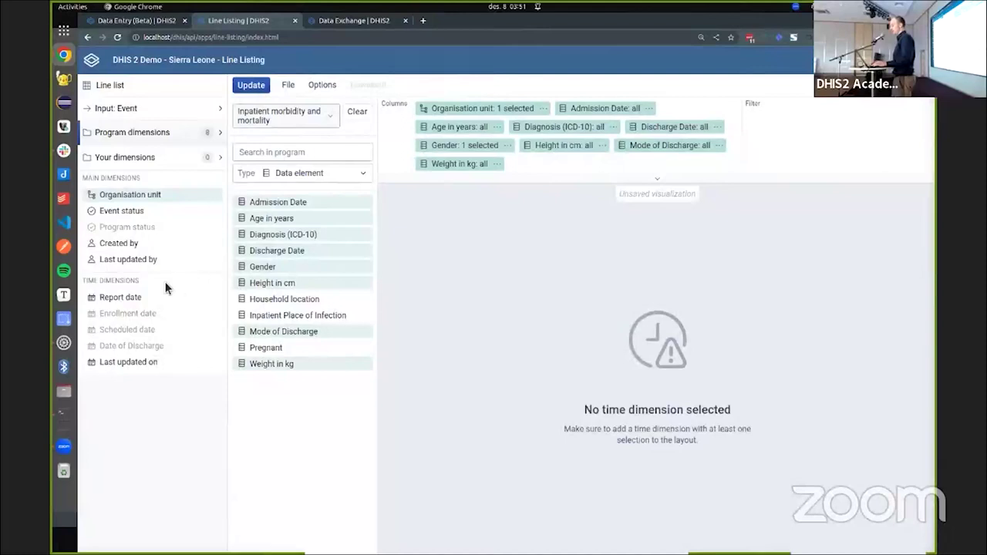
{"action": "left_click_drag", "start_coordinate": [125, 301], "coordinate": [552, 111]}
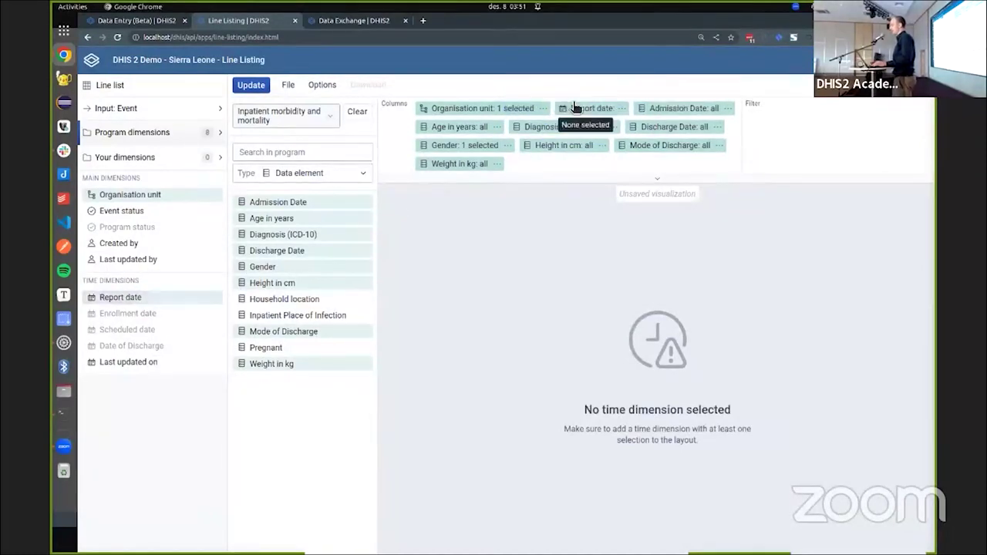
Try to restrict Report date to Last 12 months, and check the monthly fixed periods as an alternative
{"action": "left_click", "coordinate": [576, 108]}
{"action": "left_click", "coordinate": [336, 301]}
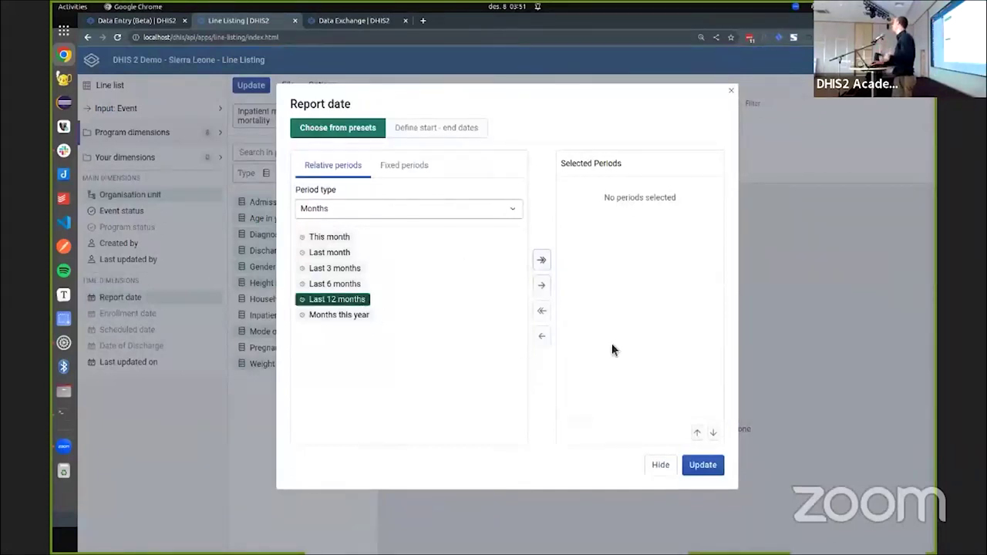
{"action": "left_click", "coordinate": [423, 169]}
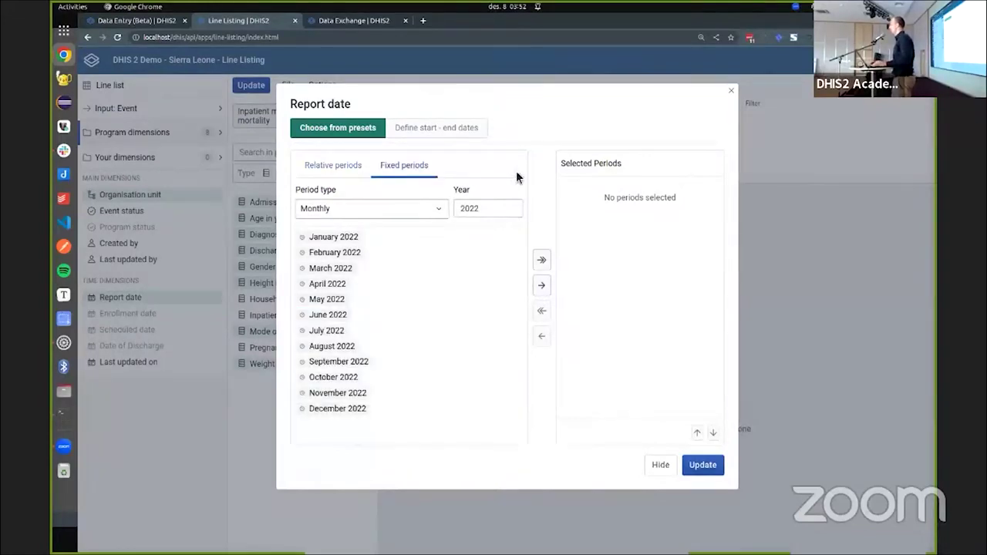
{"action": "left_click", "coordinate": [335, 166]}
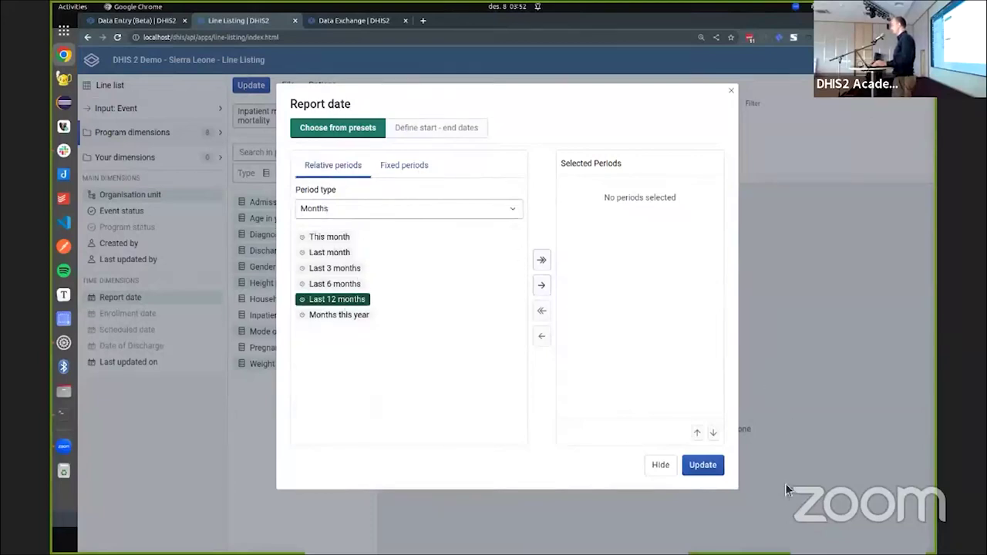
{"action": "left_click", "coordinate": [702, 465]}
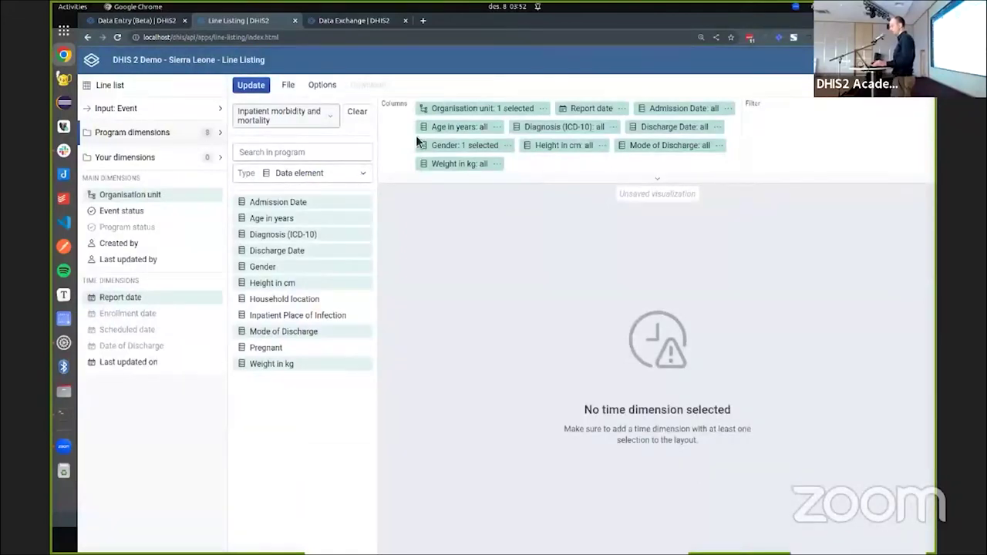
Set the Report date to the relative period Last 12 months and update the line list
{"action": "left_click", "coordinate": [613, 108]}
{"action": "double_click", "coordinate": [358, 300]}
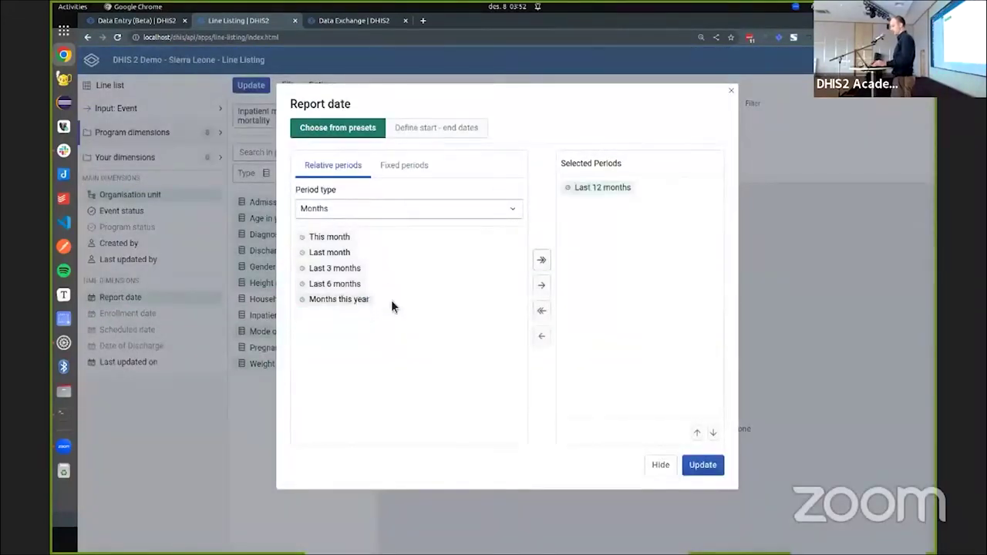
{"action": "left_click", "coordinate": [703, 464]}
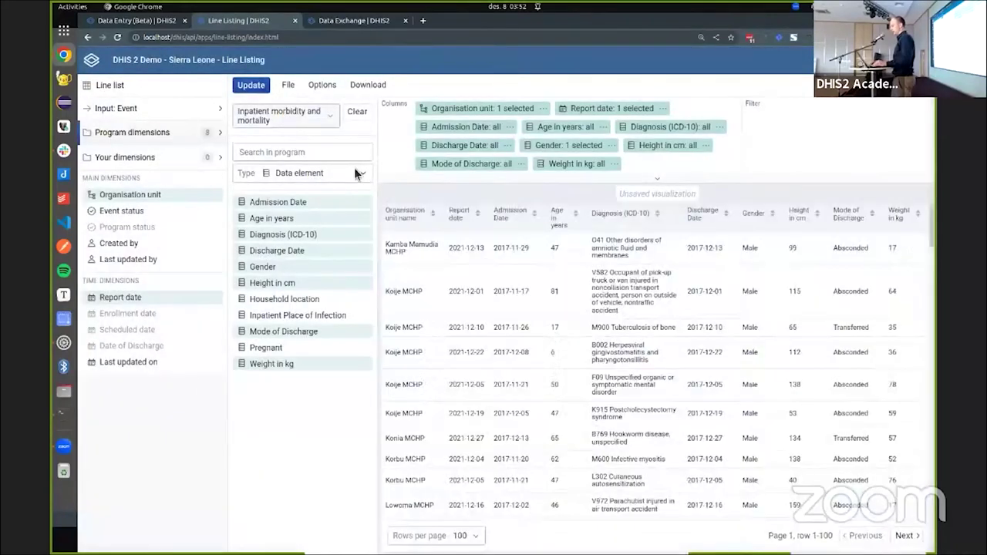
Hide the list of program dimensions and look through the rows of the inpatient line list
{"action": "left_click", "coordinate": [165, 133]}
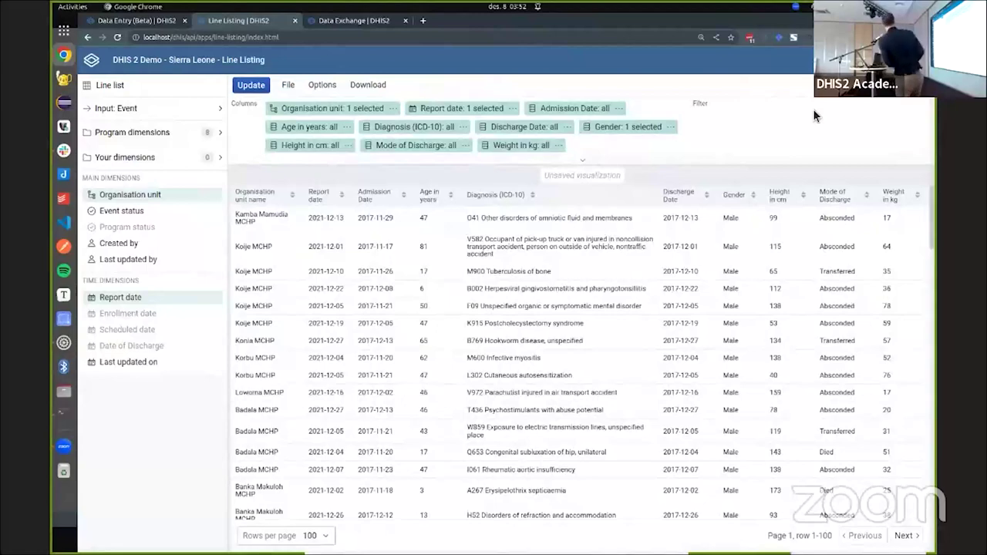
{"action": "scroll", "coordinate": [786, 246], "scroll_direction": "down", "scroll_amount": 3}
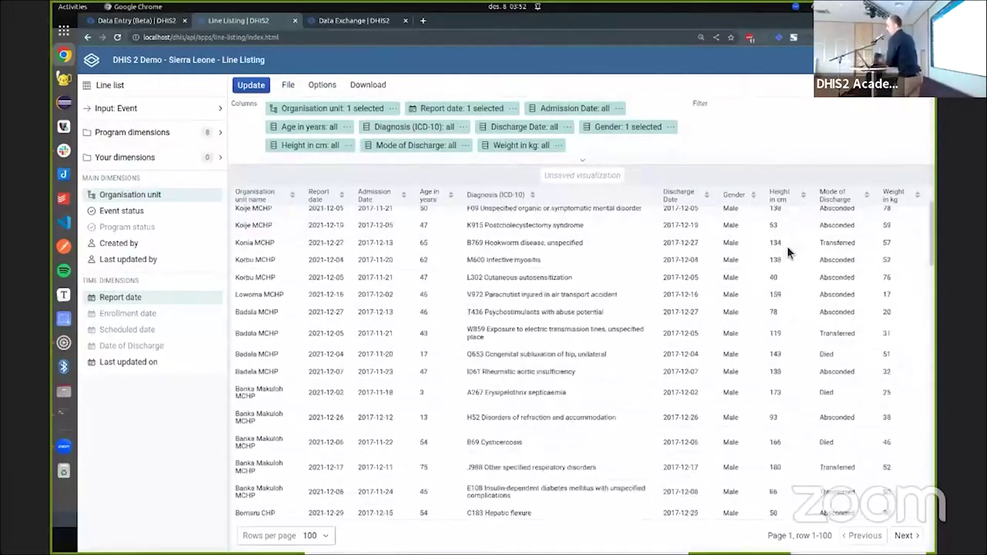
{"action": "scroll", "coordinate": [786, 246], "scroll_direction": "down", "scroll_amount": 20}
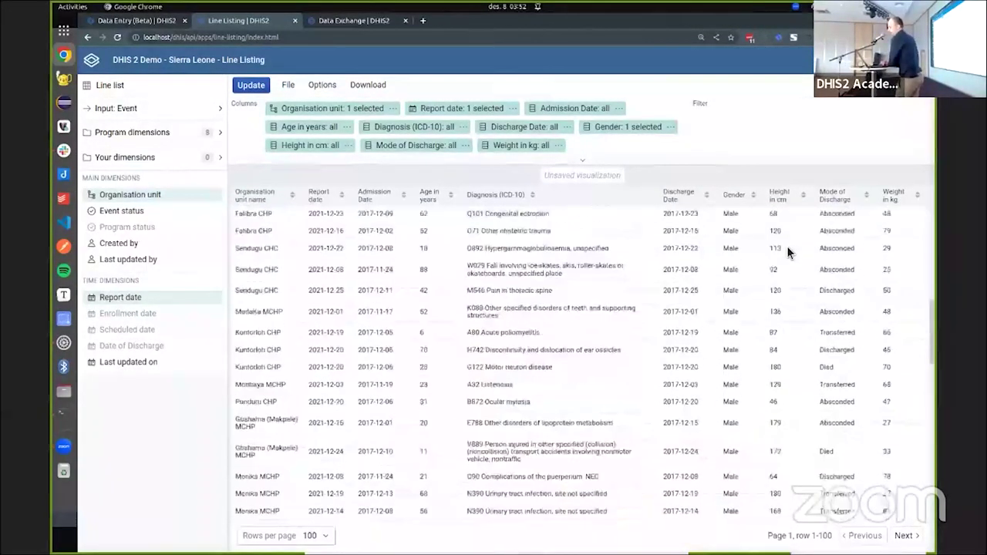
{"action": "scroll", "coordinate": [787, 246], "scroll_direction": "up", "scroll_amount": 15}
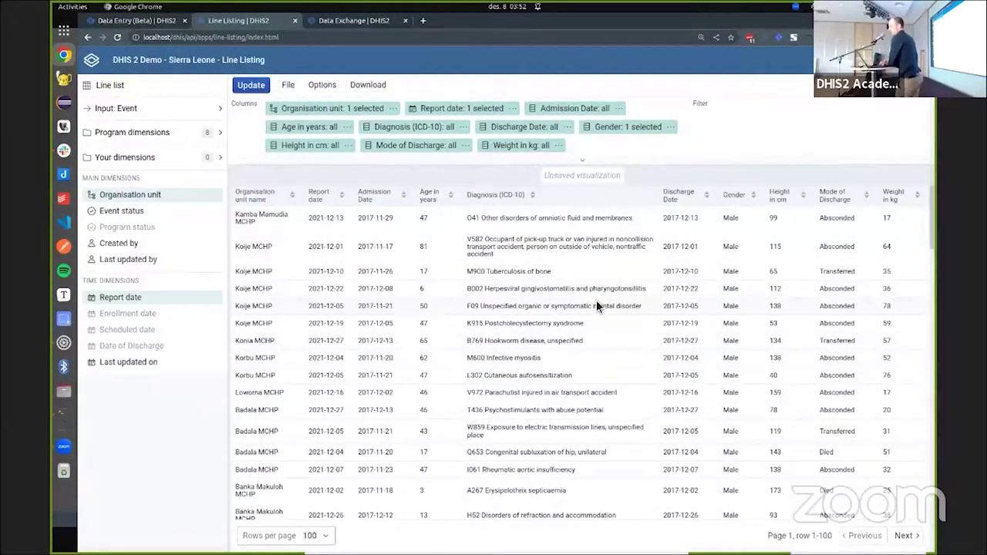
{"action": "scroll", "coordinate": [596, 300], "scroll_direction": "down", "scroll_amount": 3}
{"action": "scroll", "coordinate": [594, 298], "scroll_direction": "down", "scroll_amount": 3}
{"action": "scroll", "coordinate": [592, 297], "scroll_direction": "up", "scroll_amount": 4}
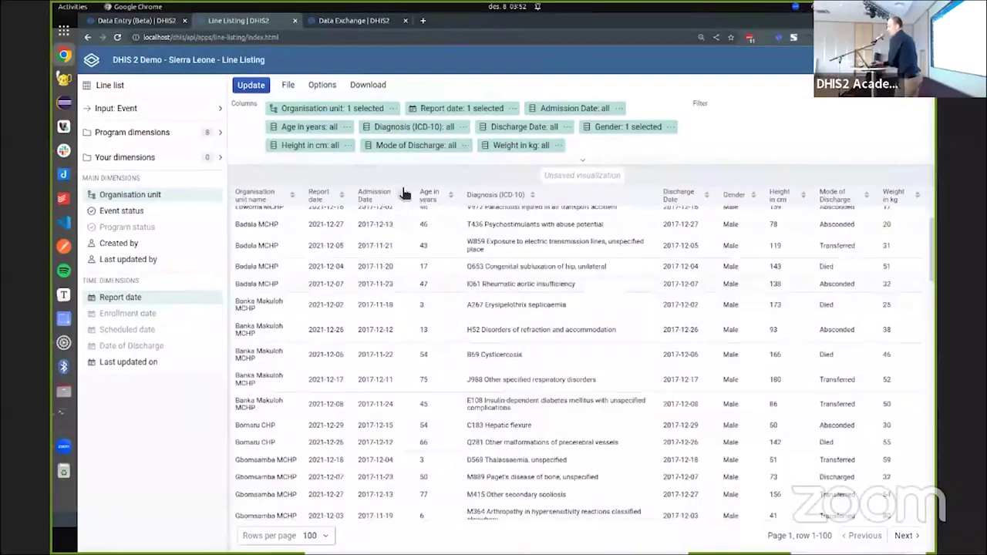
Move Mode of Discharge from the columns to the filter, restrict it to Absconded, Discharged and Transferred, and update the line list
{"action": "left_click_drag", "start_coordinate": [447, 150], "coordinate": [756, 110]}
{"action": "double_click", "coordinate": [330, 197]}
{"action": "left_click", "coordinate": [332, 214]}
{"action": "double_click", "coordinate": [332, 214]}
{"action": "double_click", "coordinate": [331, 213]}
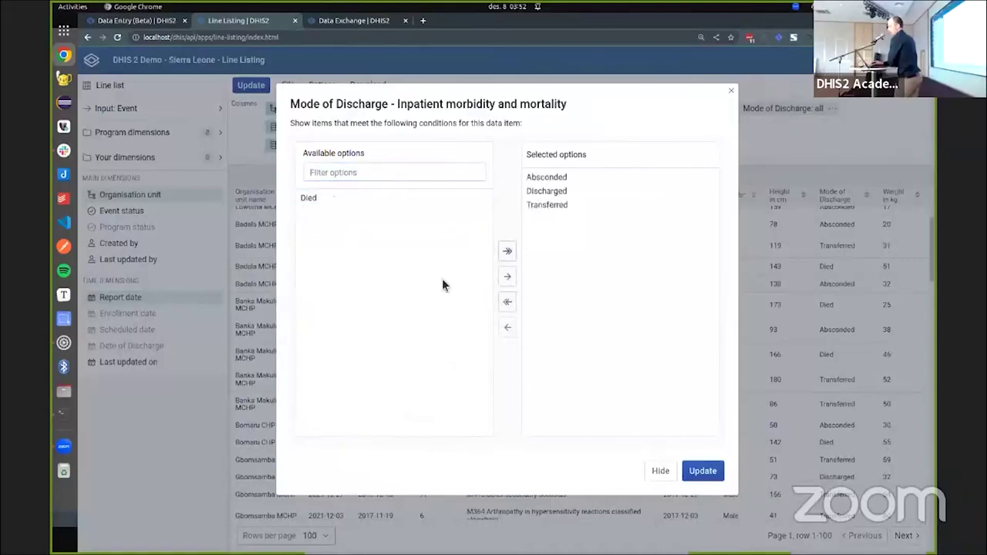
{"action": "left_click", "coordinate": [700, 472]}
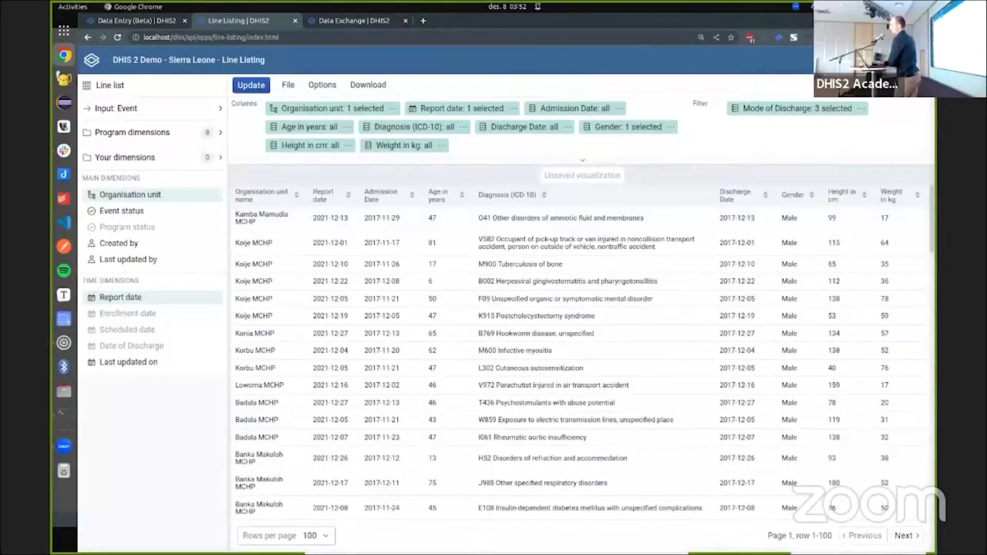
{"action": "scroll", "coordinate": [756, 282], "scroll_direction": "down", "scroll_amount": 2}
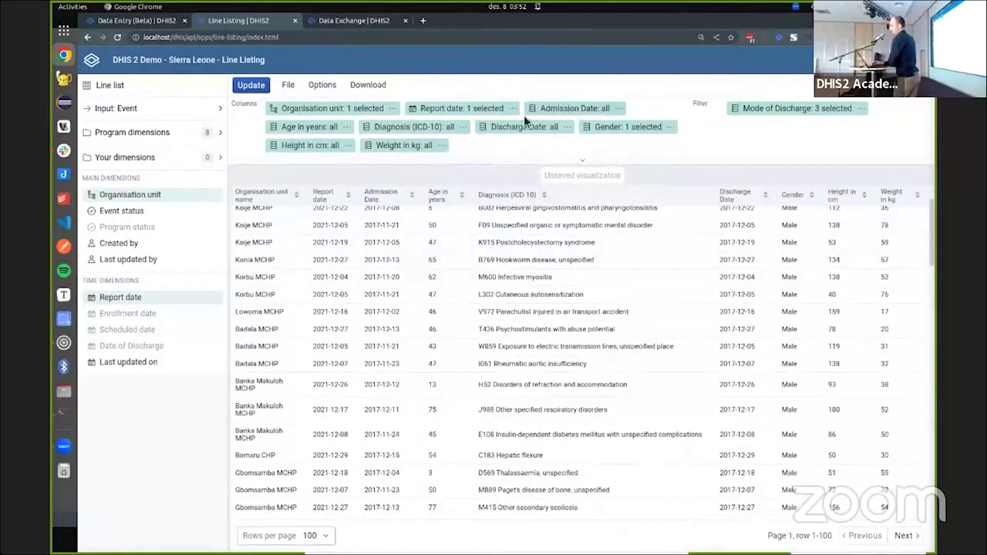
{"action": "mouse_move", "coordinate": [525, 127]}
{"action": "left_mouse_down"}
{"action": "mouse_move", "coordinate": [646, 114]}
{"action": "mouse_move", "coordinate": [524, 128]}
{"action": "left_mouse_up"}
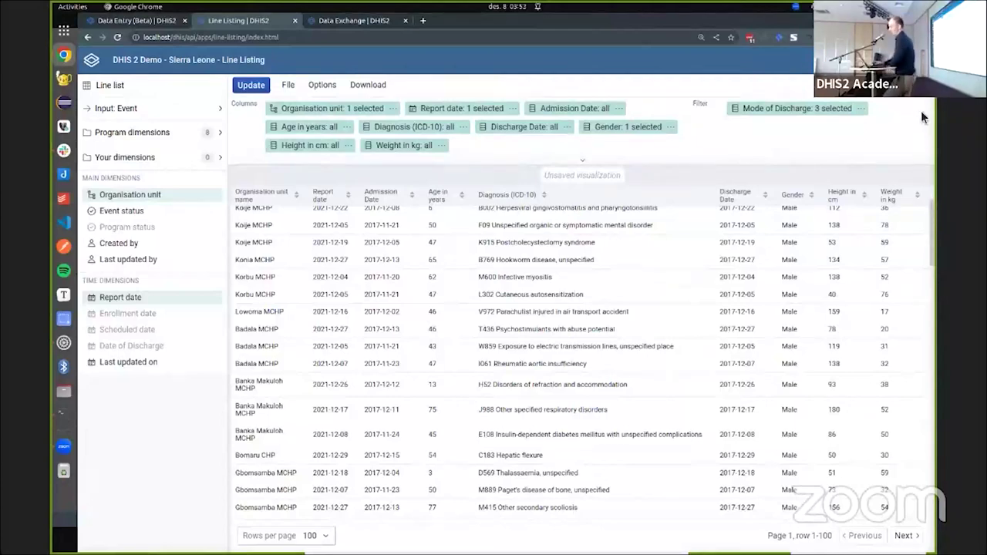
{"action": "key", "text": "alt+Tab"}
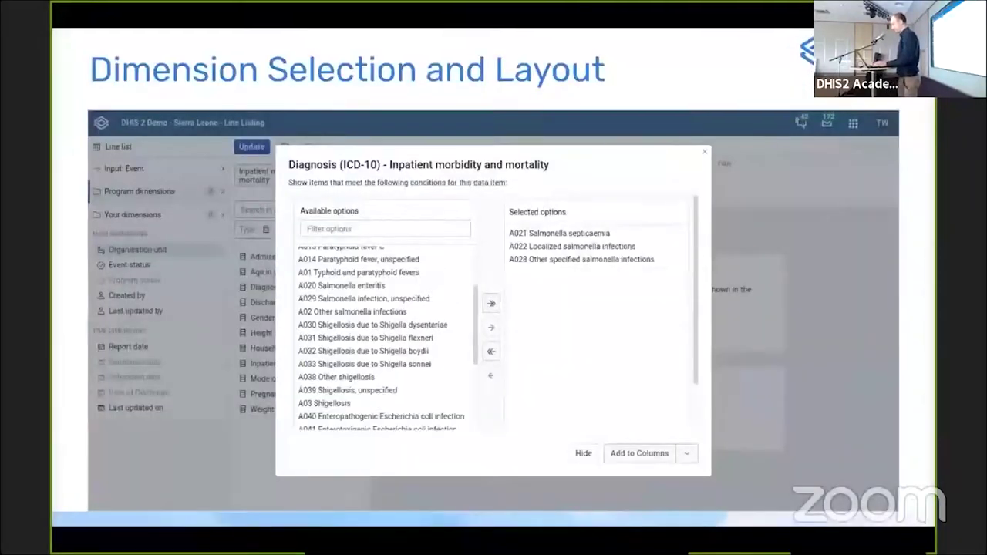
{"action": "key", "text": "Right"}
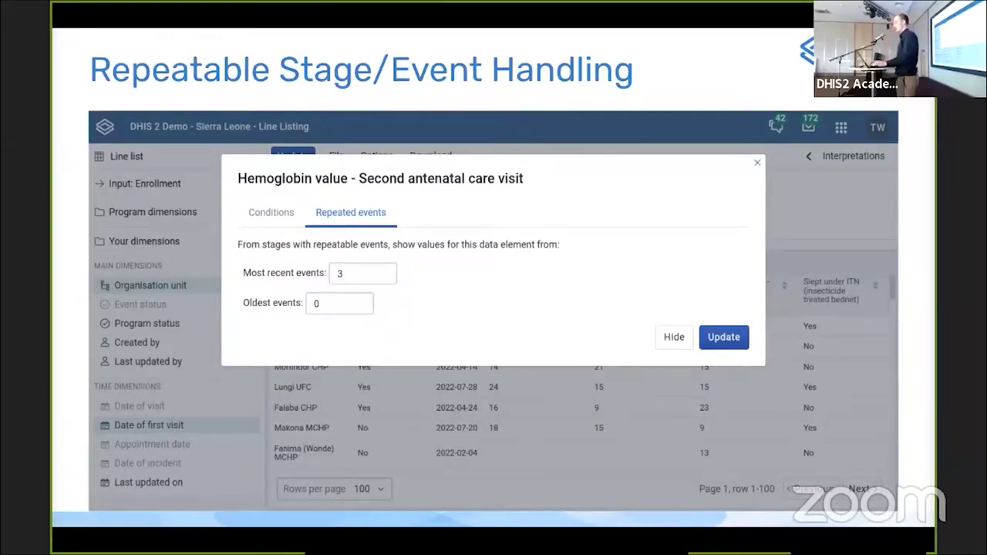
Switch back to Line Listing in the browser and reload it to start an empty line list
{"action": "key", "text": "alt+Tab"}
{"action": "left_click", "coordinate": [321, 37]}
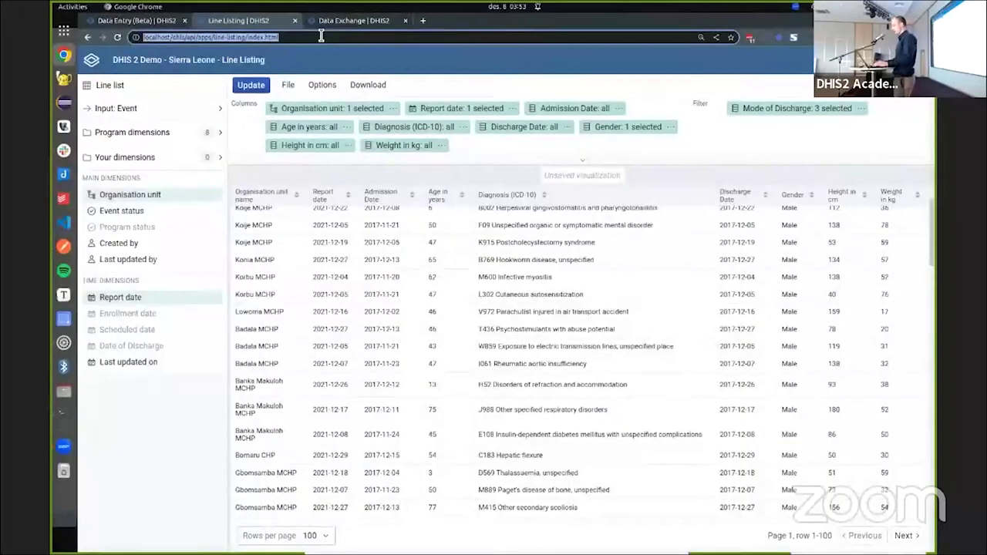
{"action": "key", "text": "Return"}
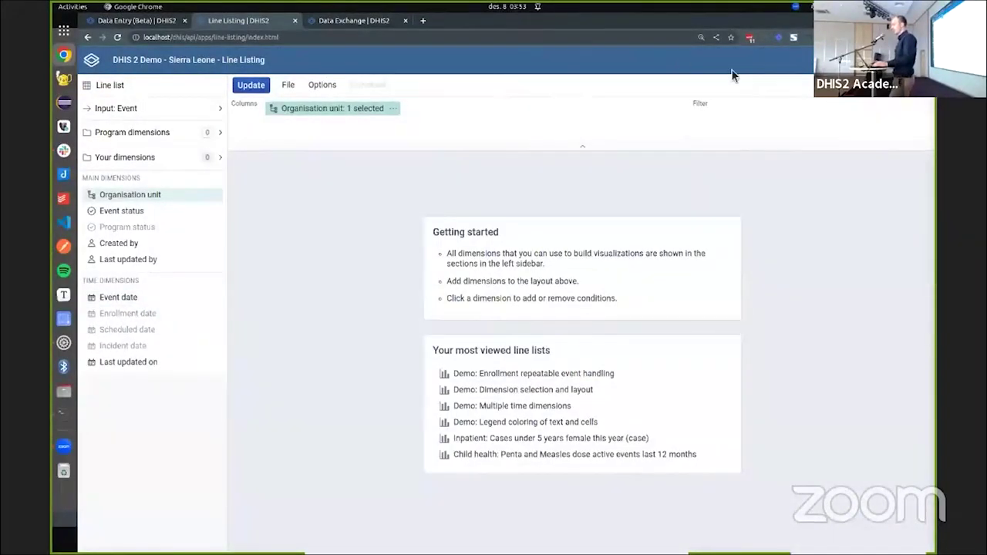
Set the line list's input to Enrollment and choose the WHO RMNCH Tracker program
{"action": "left_click", "coordinate": [151, 109]}
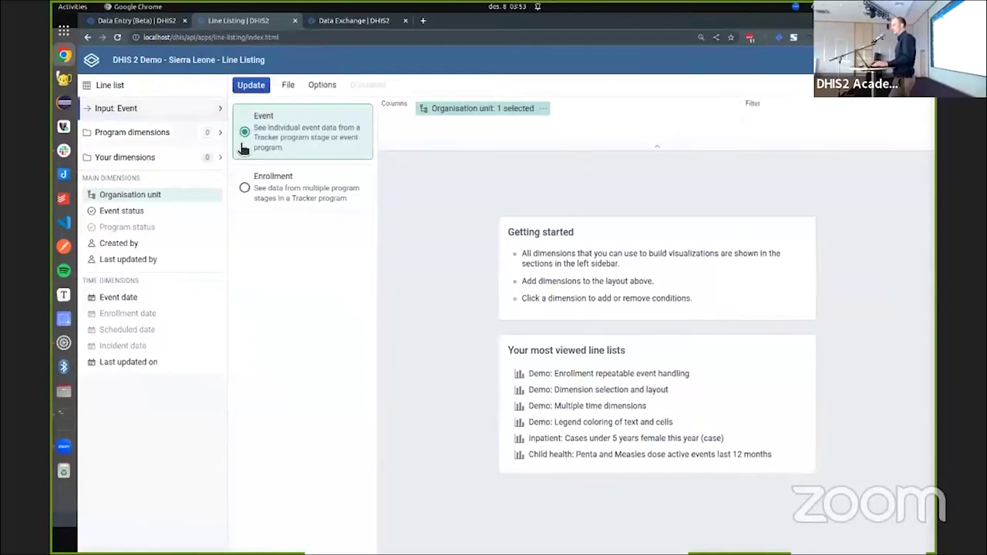
{"action": "left_click", "coordinate": [262, 189]}
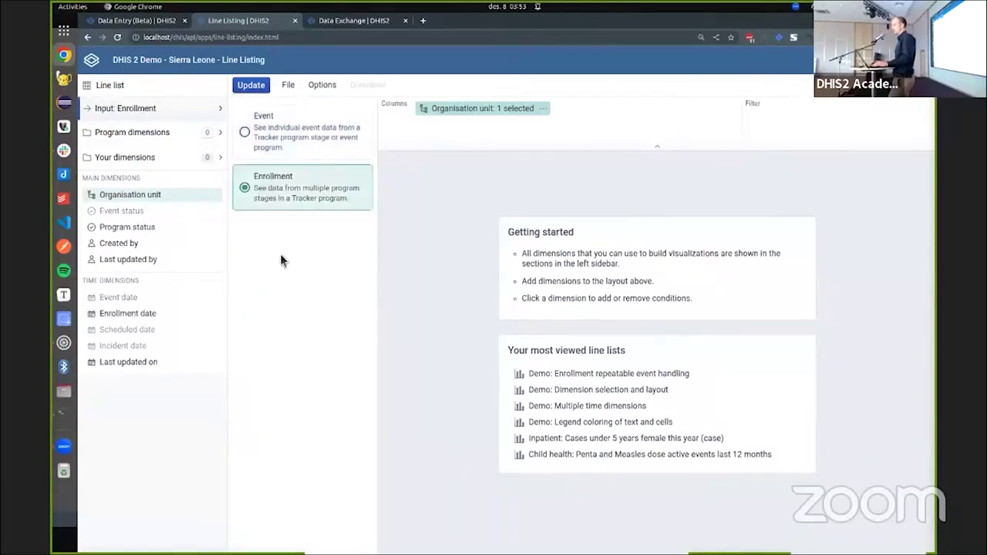
{"action": "left_click", "coordinate": [157, 139]}
{"action": "left_click", "coordinate": [281, 113]}
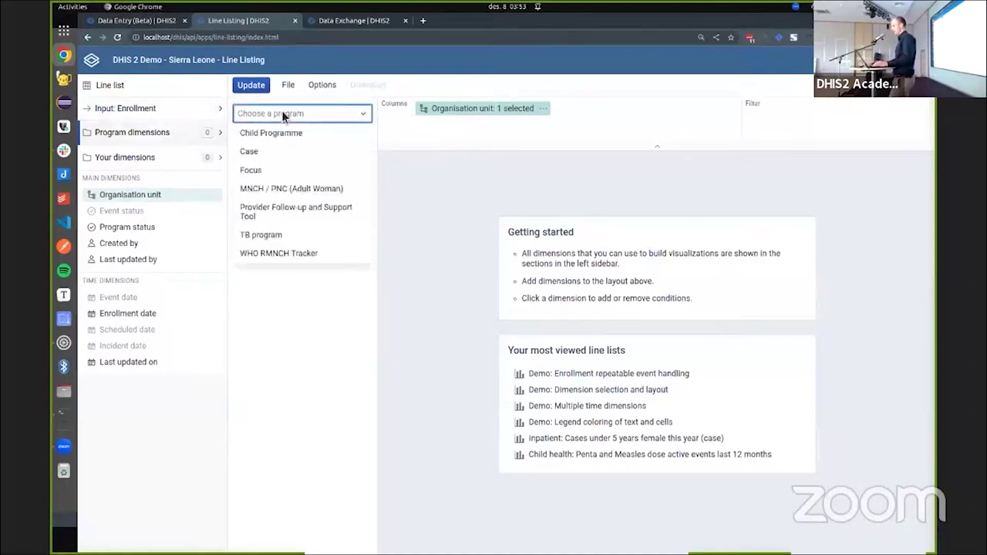
{"action": "left_click", "coordinate": [310, 254]}
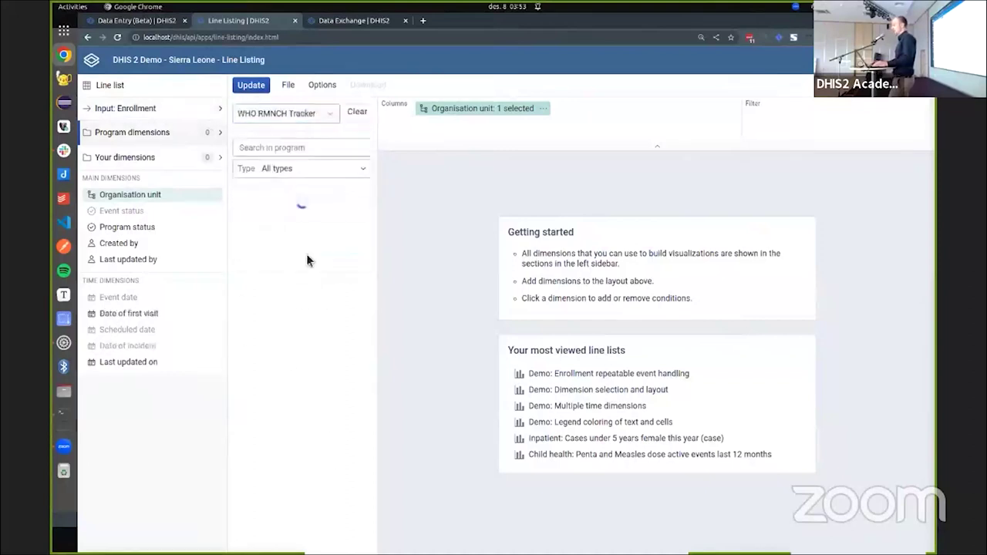
Search the WHO RMNCH Tracker program's dimensions for "hemo"
{"action": "left_click", "coordinate": [302, 170]}
{"action": "left_click", "coordinate": [315, 146]}
{"action": "left_click", "coordinate": [344, 145]}
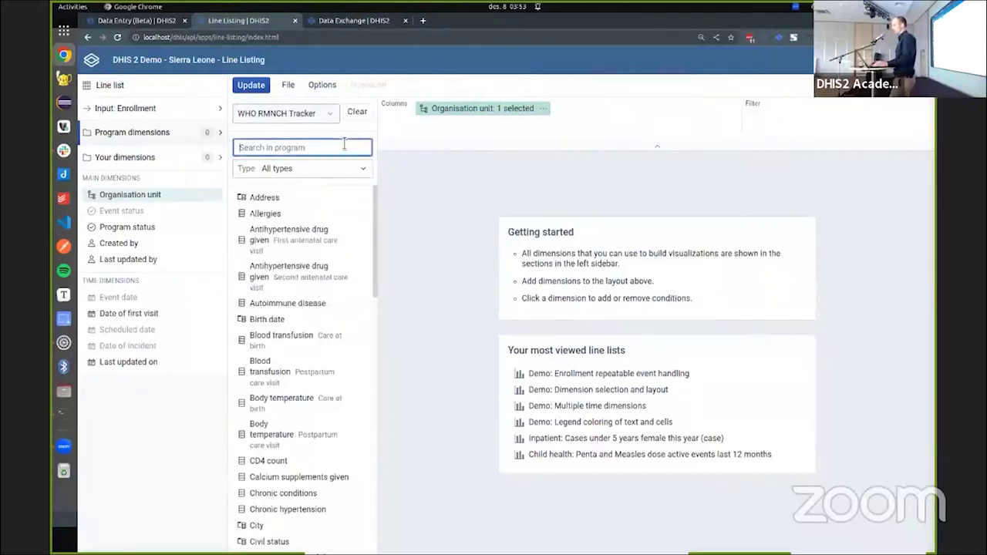
{"action": "type", "text": "hemo"}
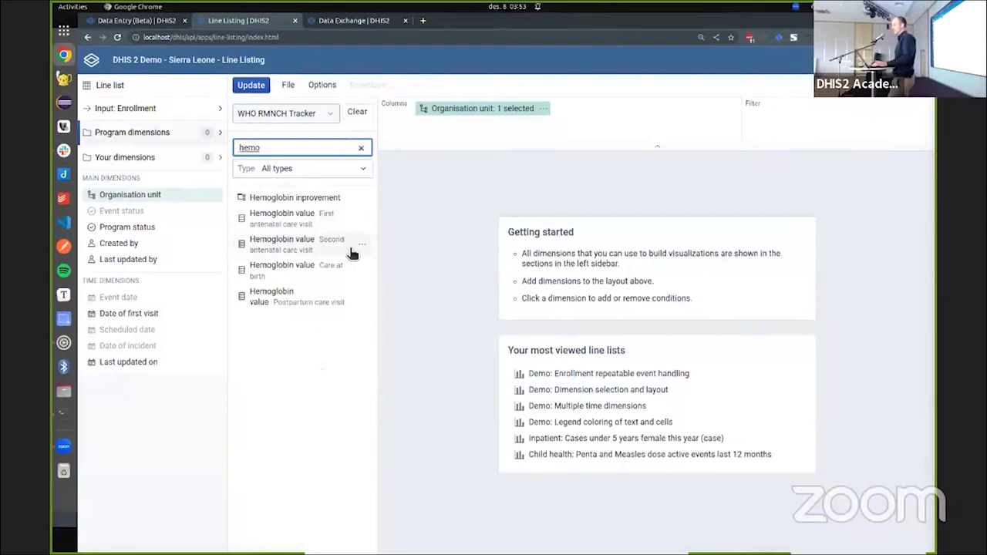
Set Hemoglobin value of the Second antenatal care visit to show the 3 most recent repeated events, and add it to the columns
{"action": "left_click", "coordinate": [294, 249]}
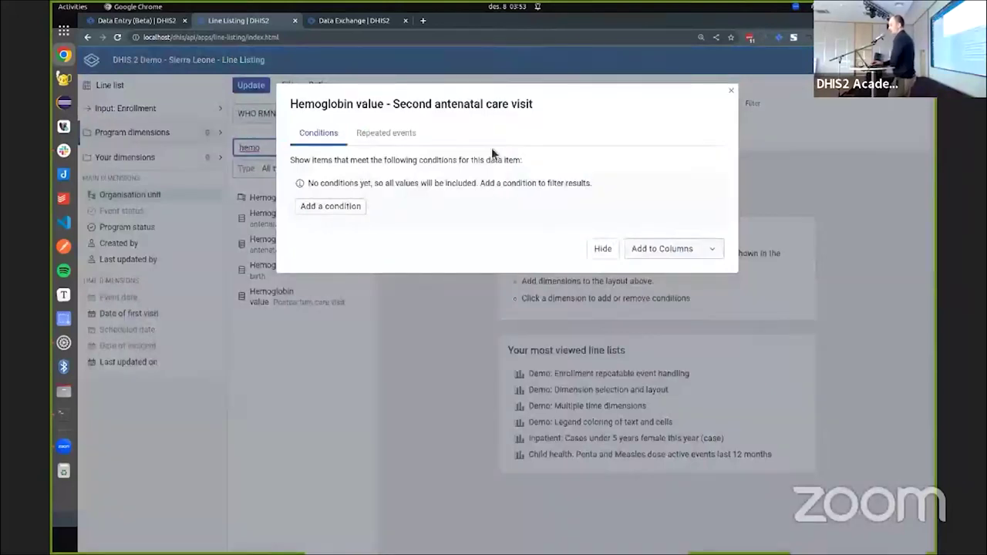
{"action": "left_click", "coordinate": [400, 136]}
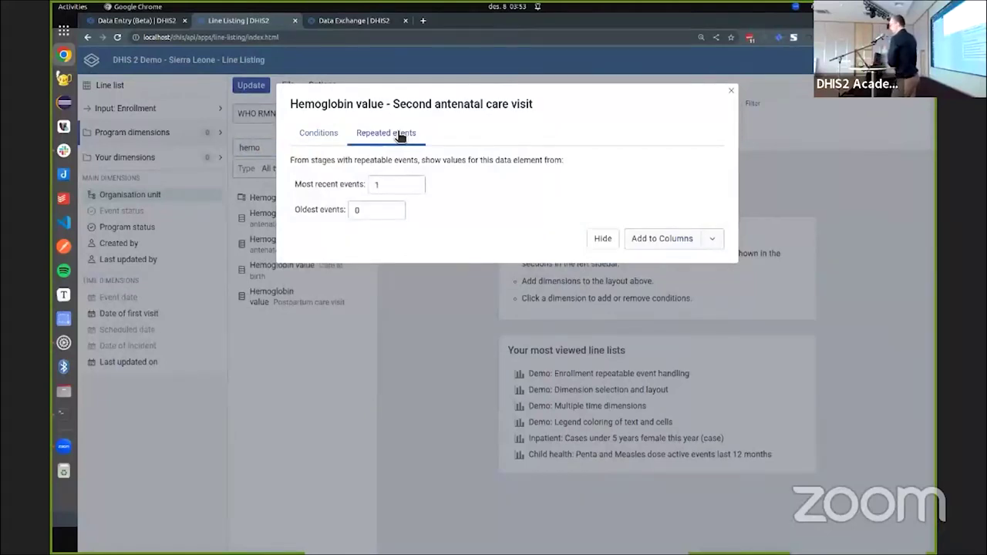
{"action": "double_click", "coordinate": [386, 185]}
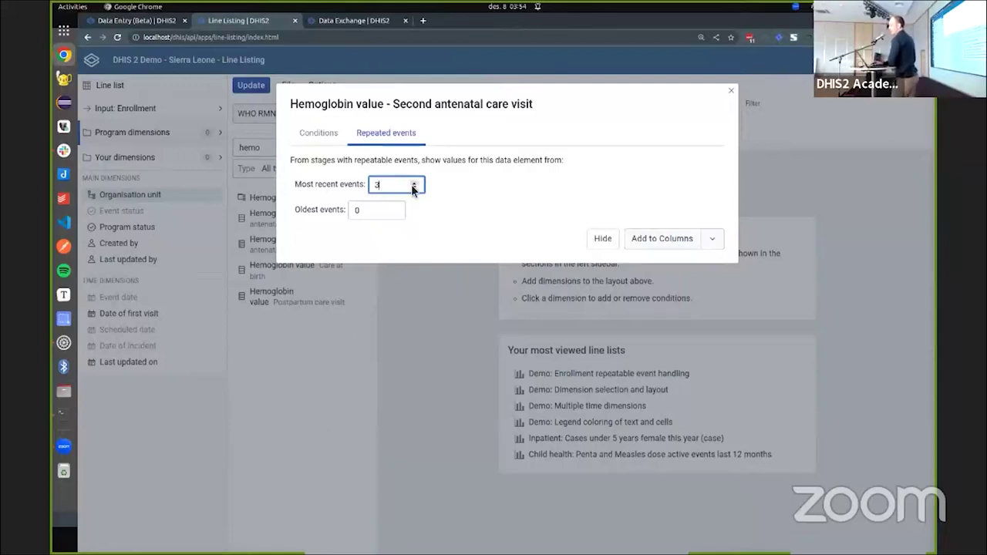
{"action": "left_click", "coordinate": [663, 238]}
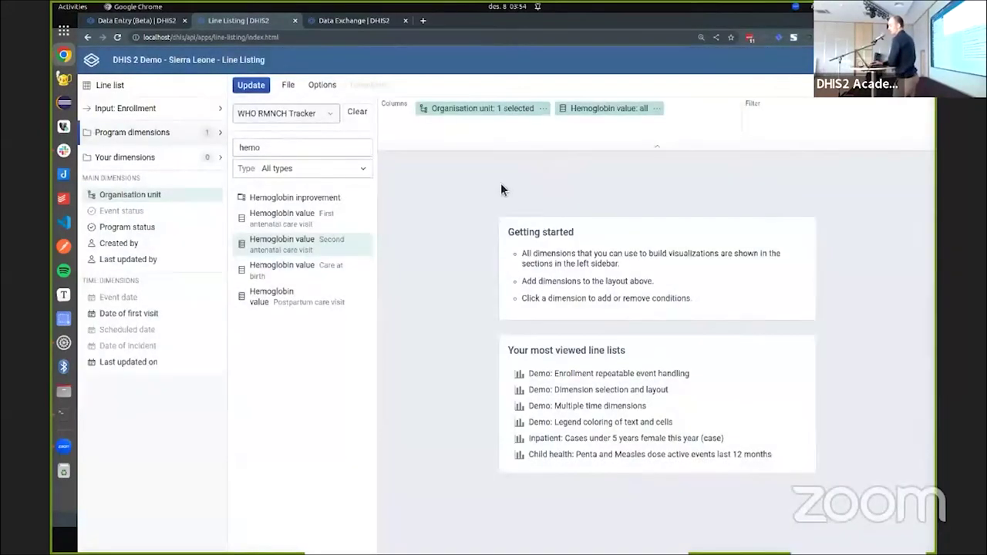
Add Date of first visit to the columns, limit it to Last 12 months, and update the line list
{"action": "left_click_drag", "start_coordinate": [143, 322], "coordinate": [544, 116]}
{"action": "left_click", "coordinate": [588, 107]}
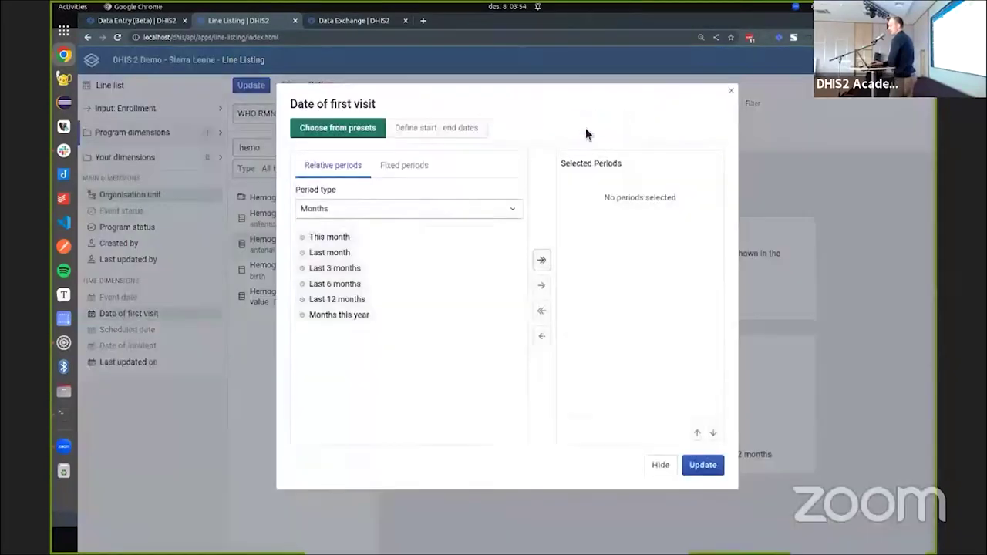
{"action": "double_click", "coordinate": [355, 301]}
{"action": "left_click", "coordinate": [698, 465]}
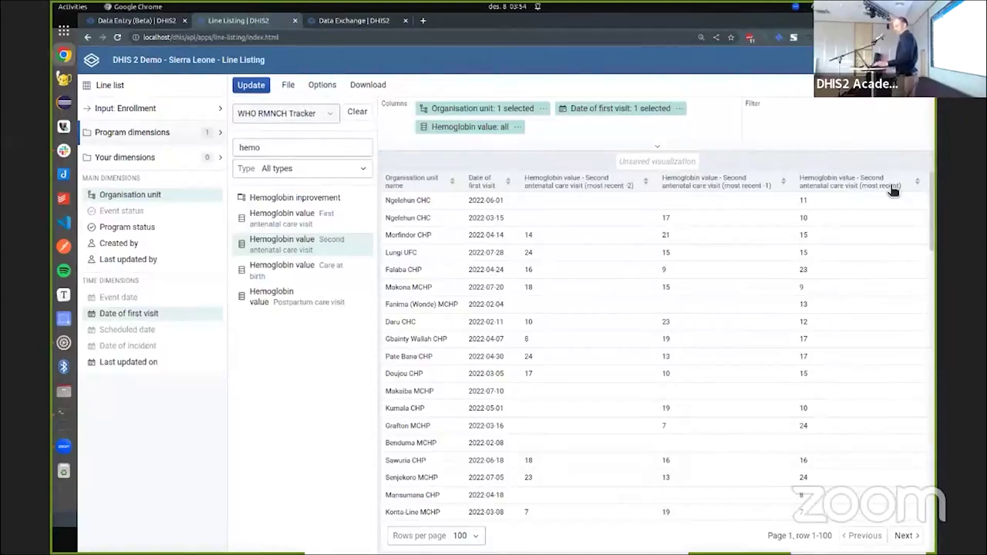
{"action": "key", "text": "alt+Tab"}
{"action": "key", "text": "Right"}
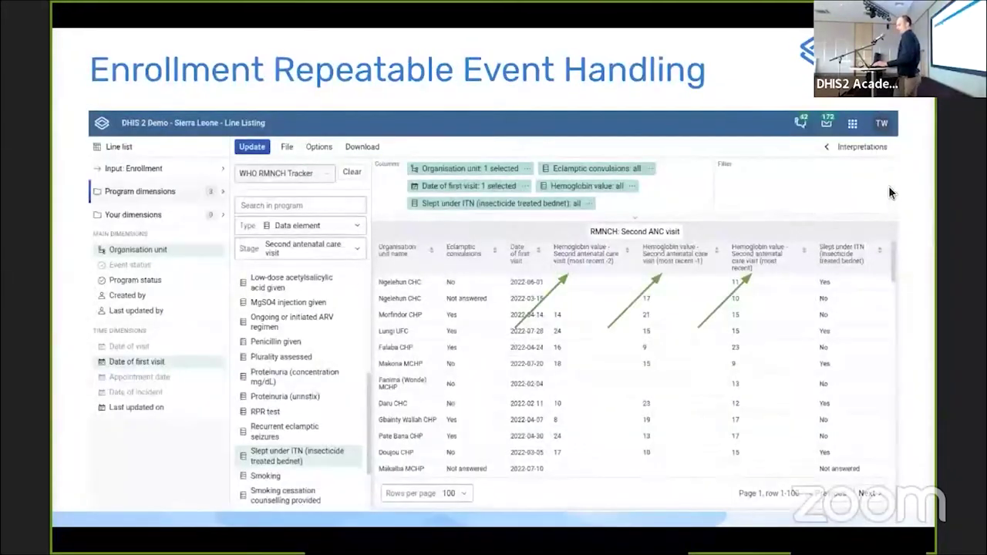
{"action": "key", "text": "Right"}
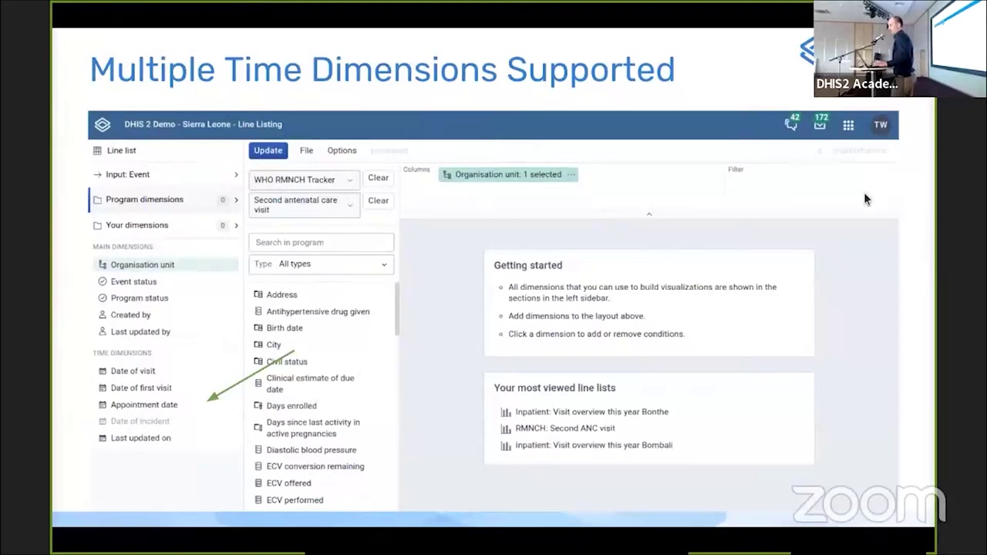
{"action": "key", "text": "alt+Tab"}
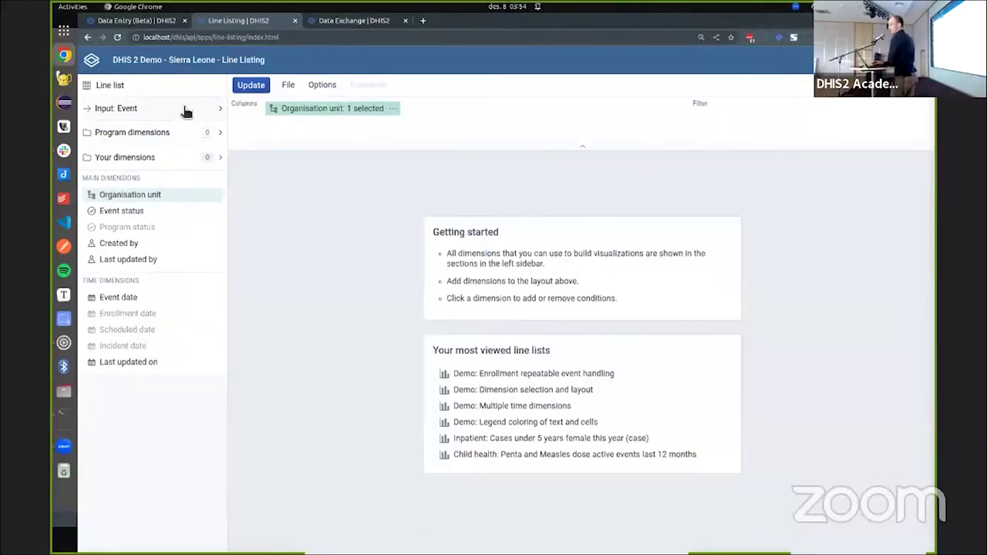
{"action": "left_click", "coordinate": [188, 131]}
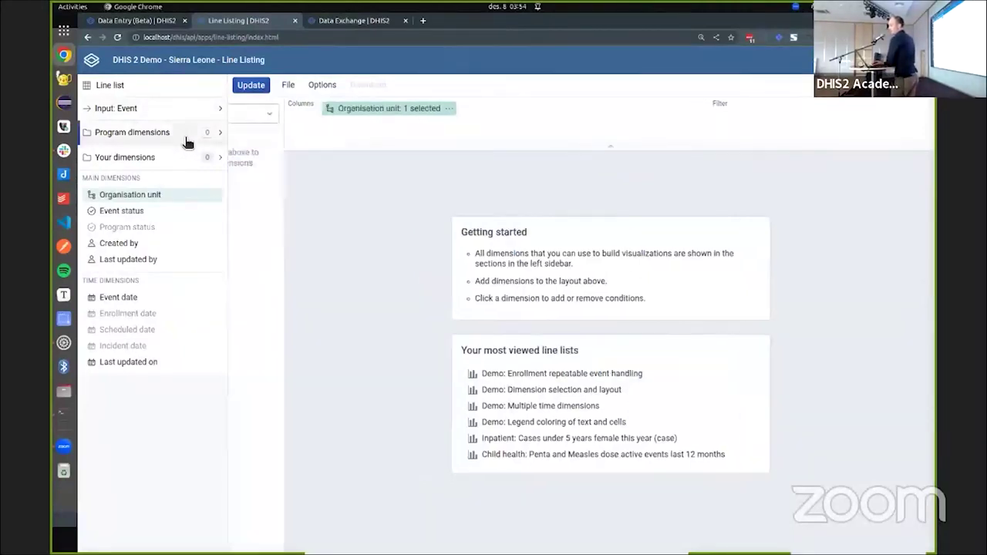
{"action": "left_click", "coordinate": [317, 119]}
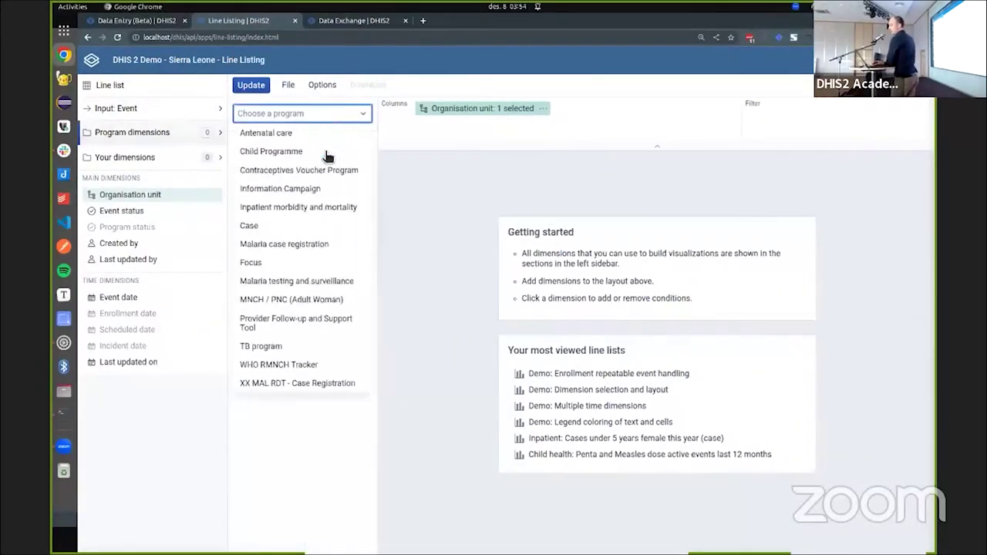
{"action": "left_click", "coordinate": [321, 367]}
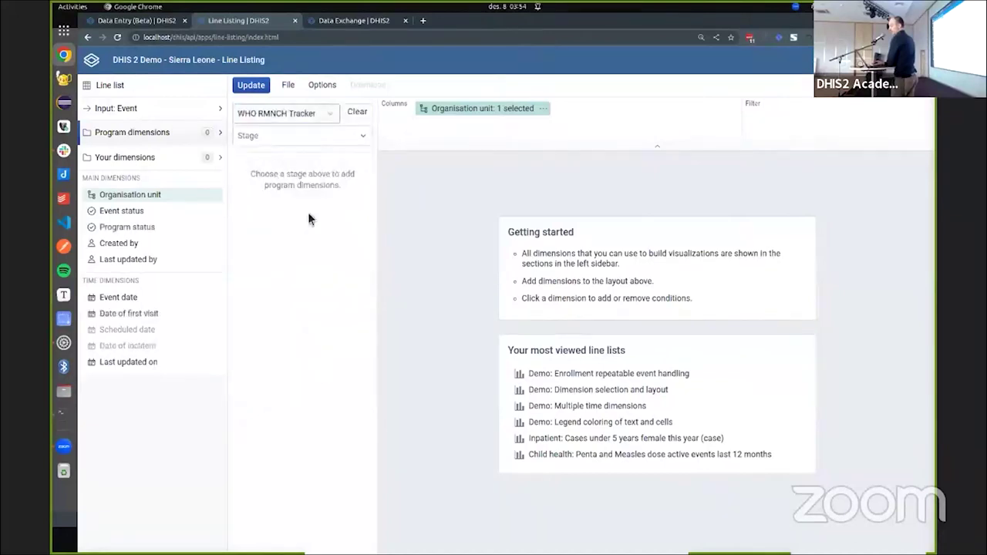
{"action": "left_click", "coordinate": [358, 114]}
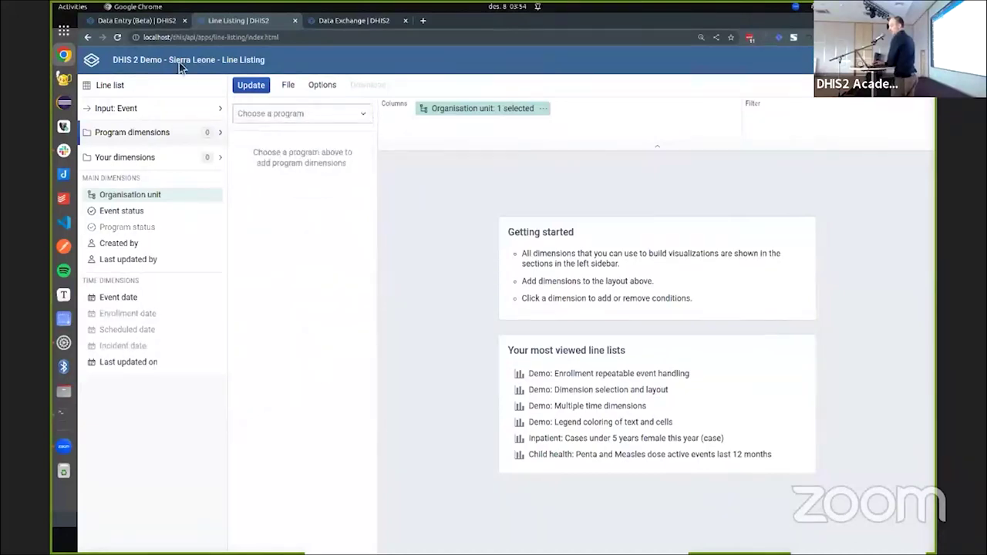
{"action": "key", "text": "alt+Tab"}
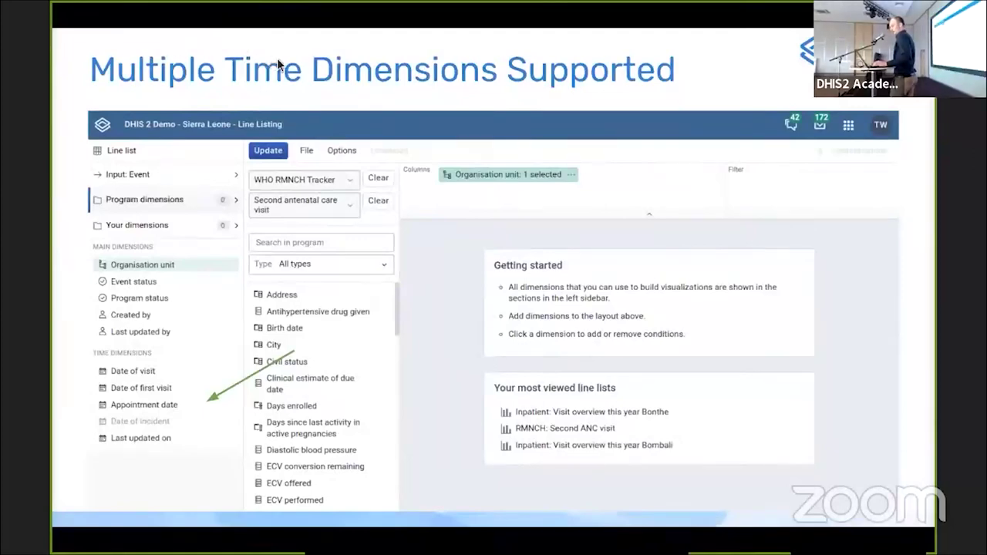
In Line Listing, choose the WHO RMNCH Tracker program and add Event date, Date of first visit and Last updated on to the columns
{"action": "key", "text": "alt+Tab"}
{"action": "left_click", "coordinate": [305, 114]}
{"action": "left_click", "coordinate": [345, 364]}
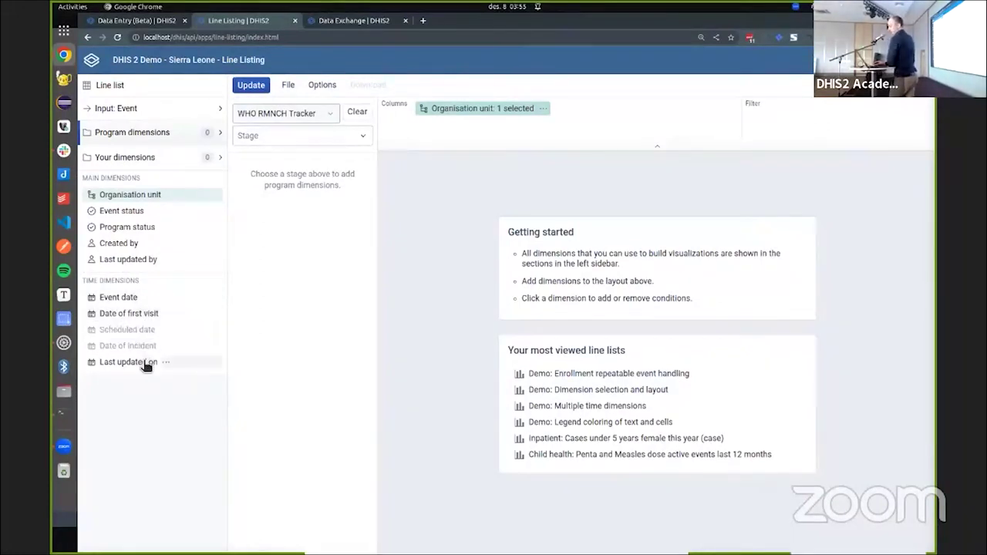
{"action": "left_click_drag", "start_coordinate": [116, 299], "coordinate": [513, 132]}
{"action": "left_click_drag", "start_coordinate": [178, 313], "coordinate": [648, 123]}
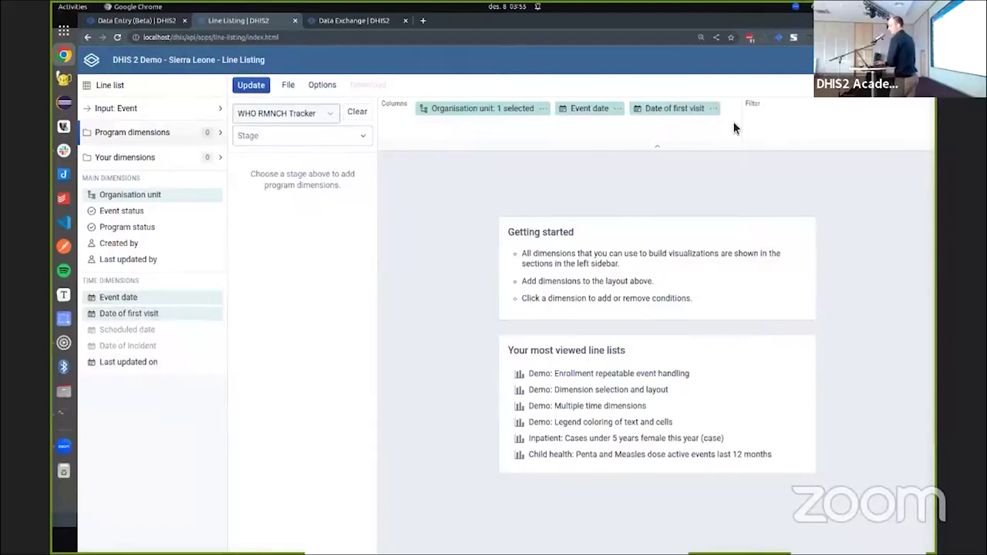
{"action": "left_click_drag", "start_coordinate": [116, 364], "coordinate": [509, 131]}
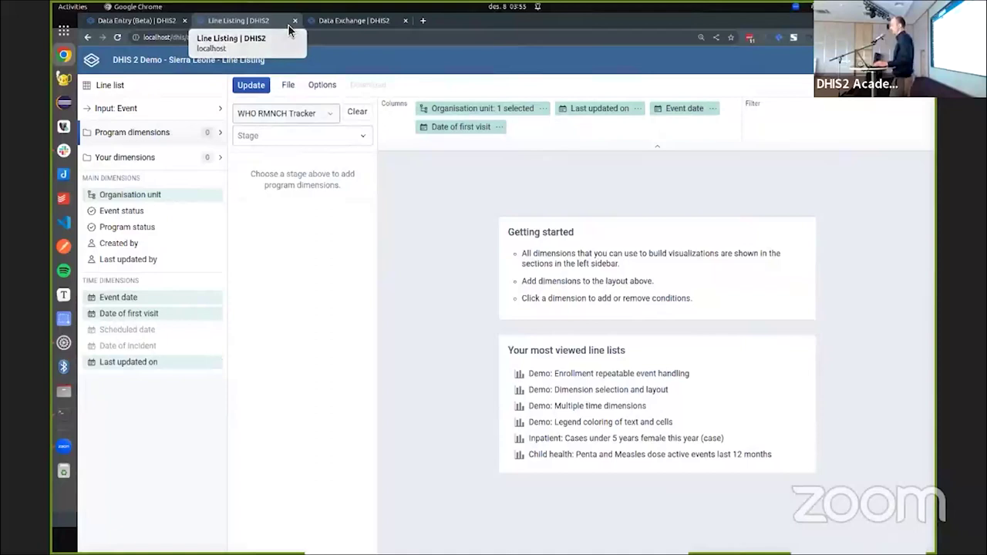
Advance the slides to Legend Coloring, and open the saved line list "Demo: Legend coloring of text and cells" with the program dimensions collapsed
{"action": "key", "text": "alt+Tab"}
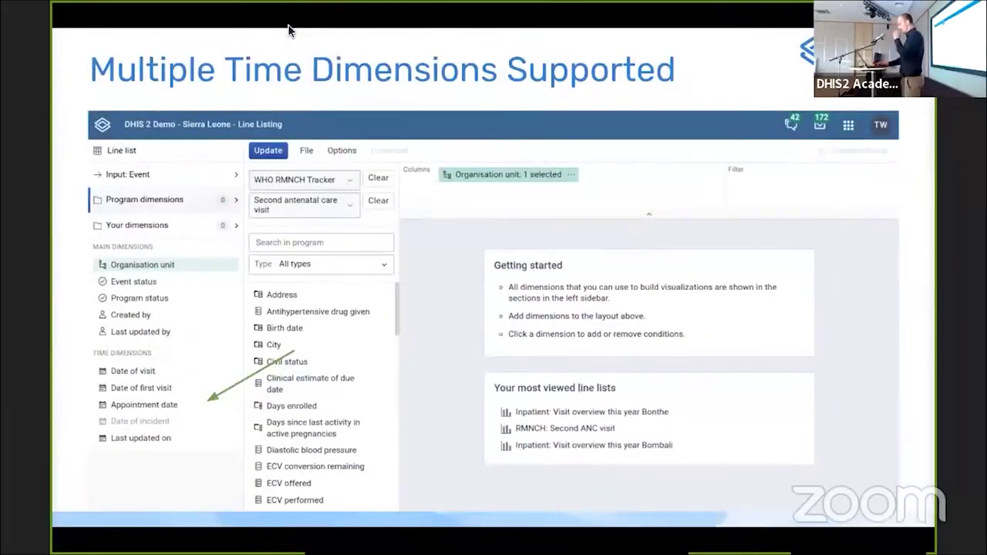
{"action": "key", "text": "Right"}
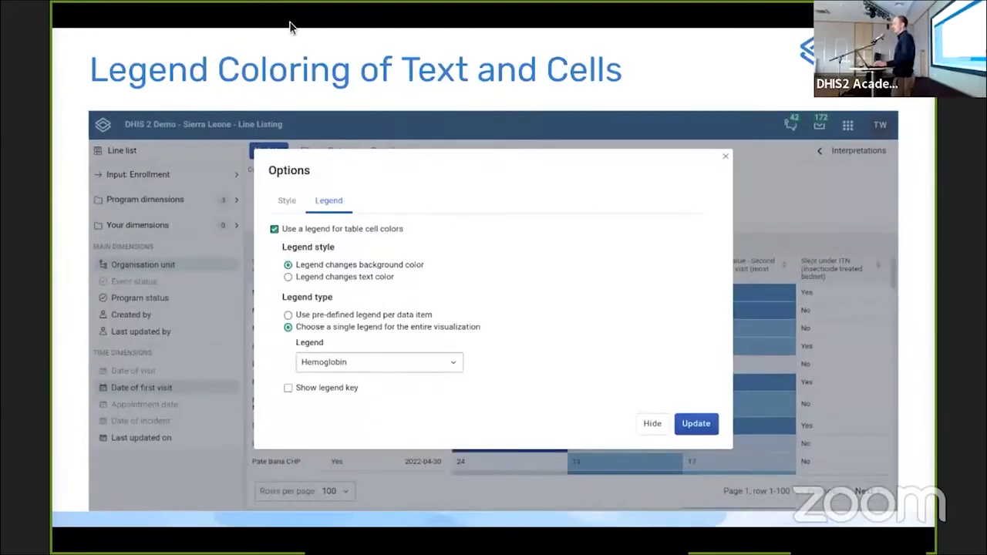
{"action": "key", "text": "alt+Tab"}
{"action": "left_click", "coordinate": [287, 85]}
{"action": "left_click", "coordinate": [318, 151]}
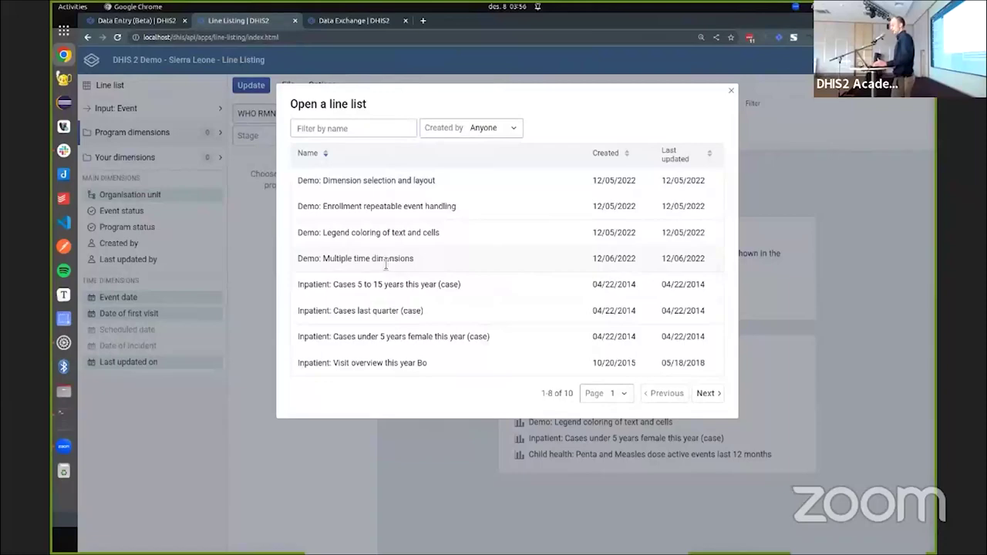
{"action": "left_click", "coordinate": [385, 234]}
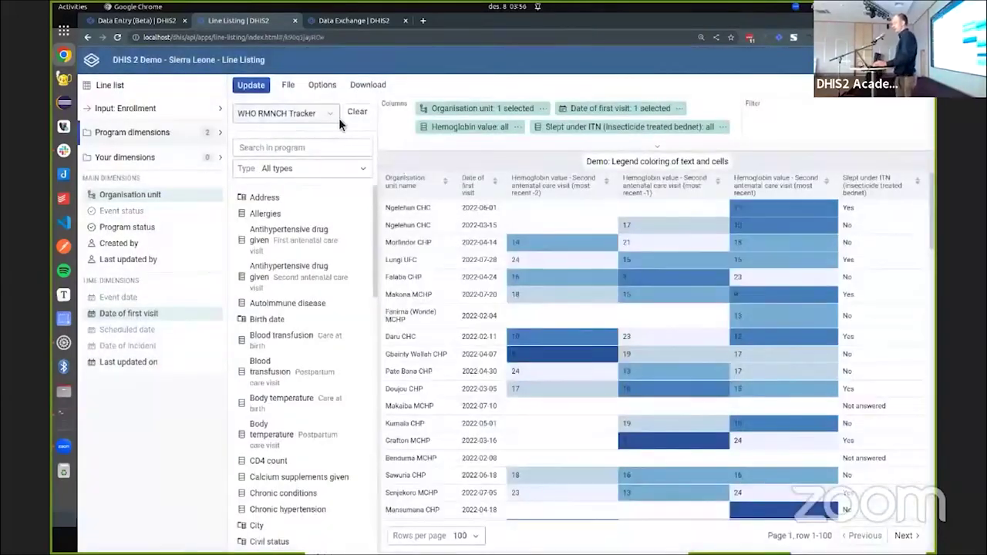
{"action": "left_click", "coordinate": [162, 133]}
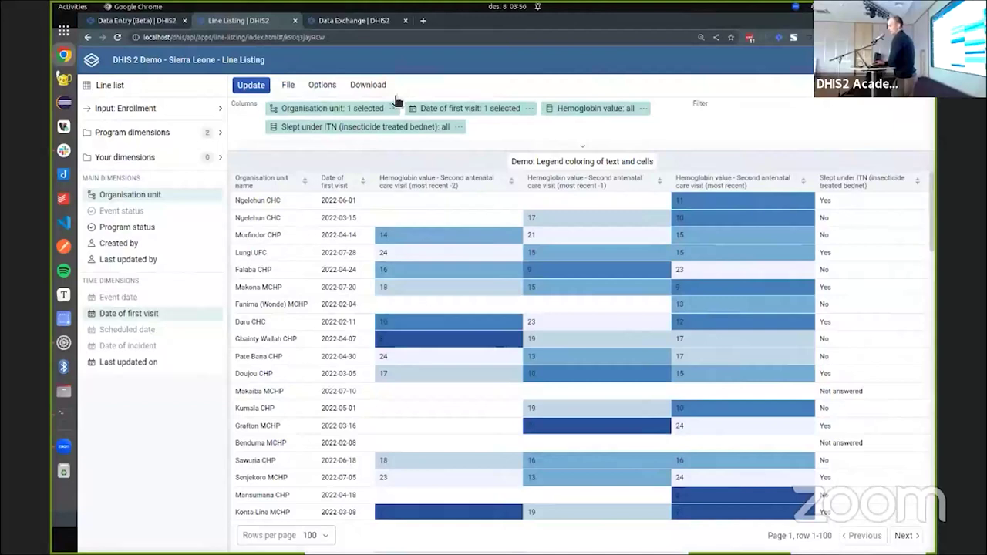
Examine the line list's legend options for table cell colors and update the list
{"action": "left_click", "coordinate": [323, 85]}
{"action": "left_click", "coordinate": [365, 134]}
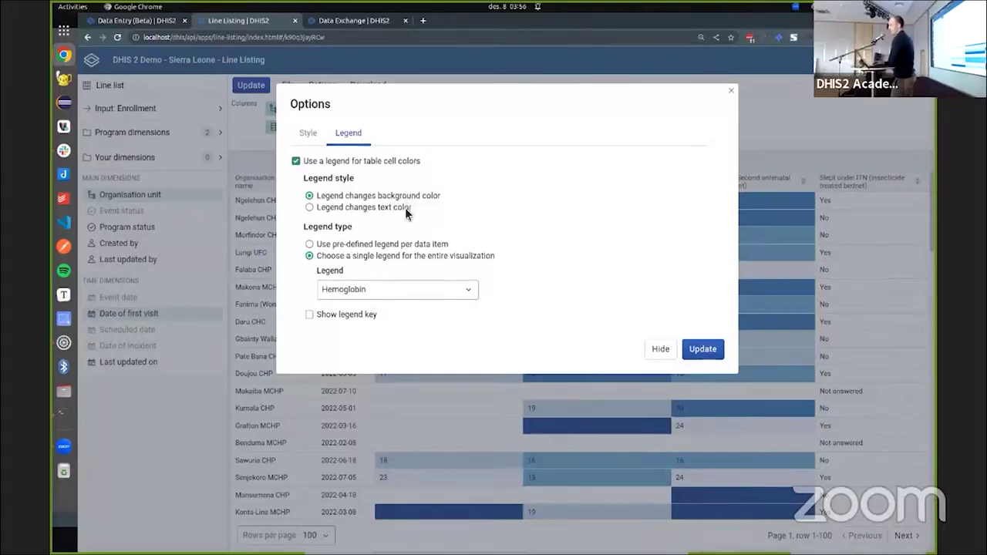
{"action": "left_click", "coordinate": [703, 349]}
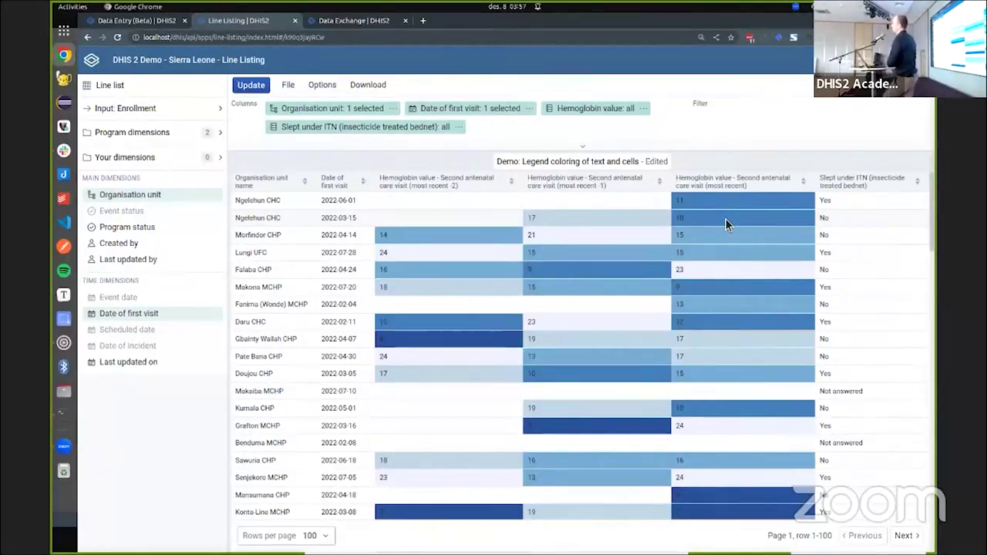
Advance the slides to Earth Engine Building & Structure Layer, and open the DHIS2 Maps app in a new browser tab
{"action": "key", "text": "alt+Tab"}
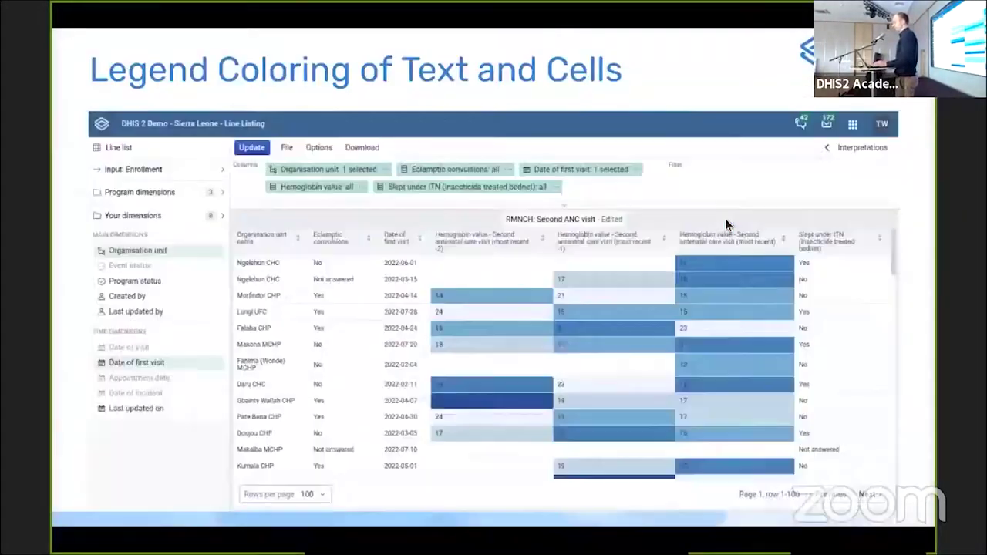
{"action": "key", "text": "Right"}
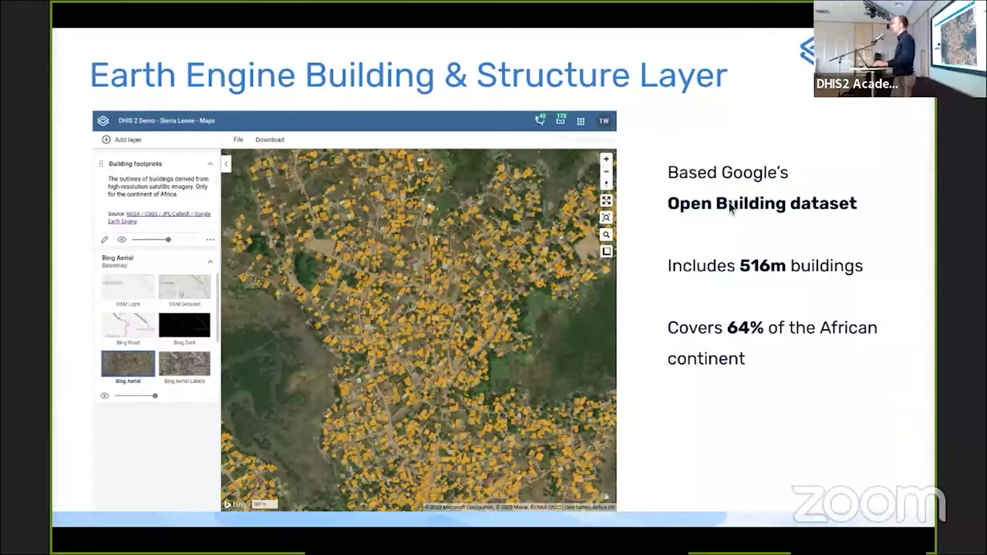
{"action": "key", "text": "alt+Tab"}
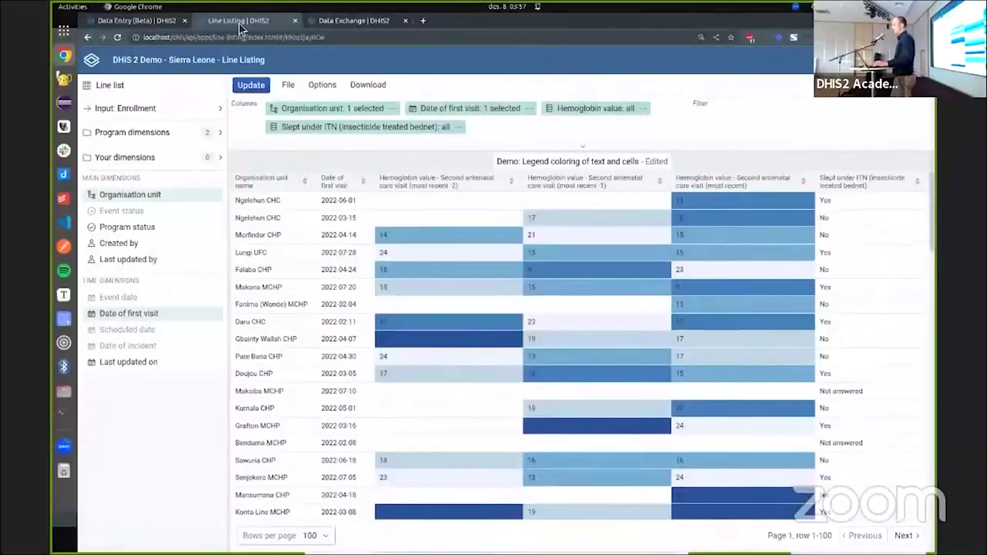
{"action": "left_click", "coordinate": [423, 21]}
{"action": "left_click", "coordinate": [222, 53]}
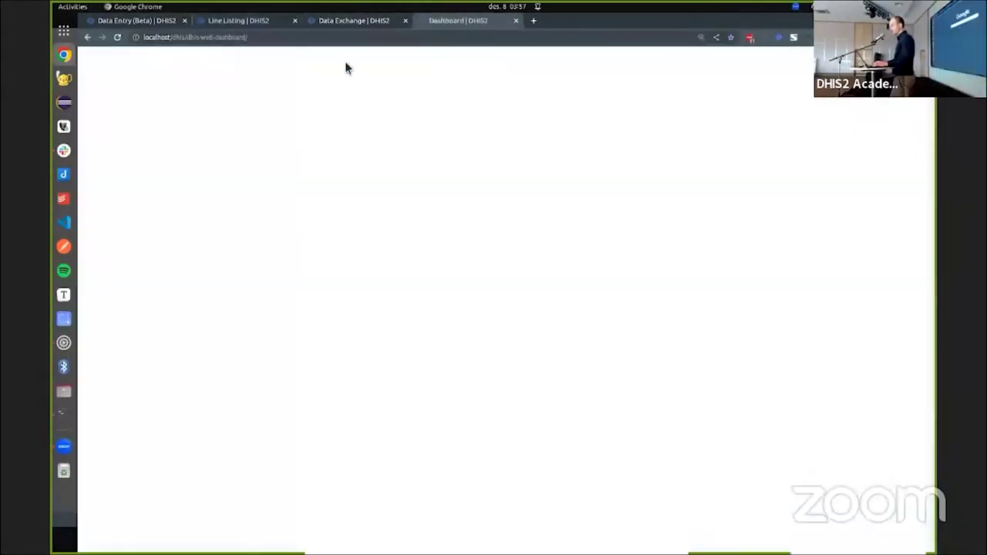
{"action": "left_click", "coordinate": [887, 60]}
{"action": "left_click", "coordinate": [808, 157]}
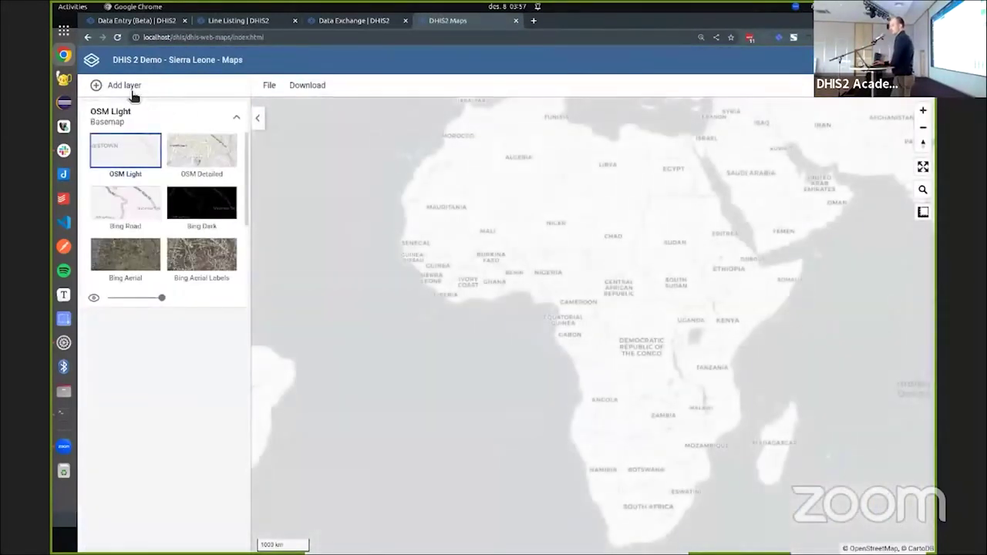
{"action": "left_click", "coordinate": [129, 89]}
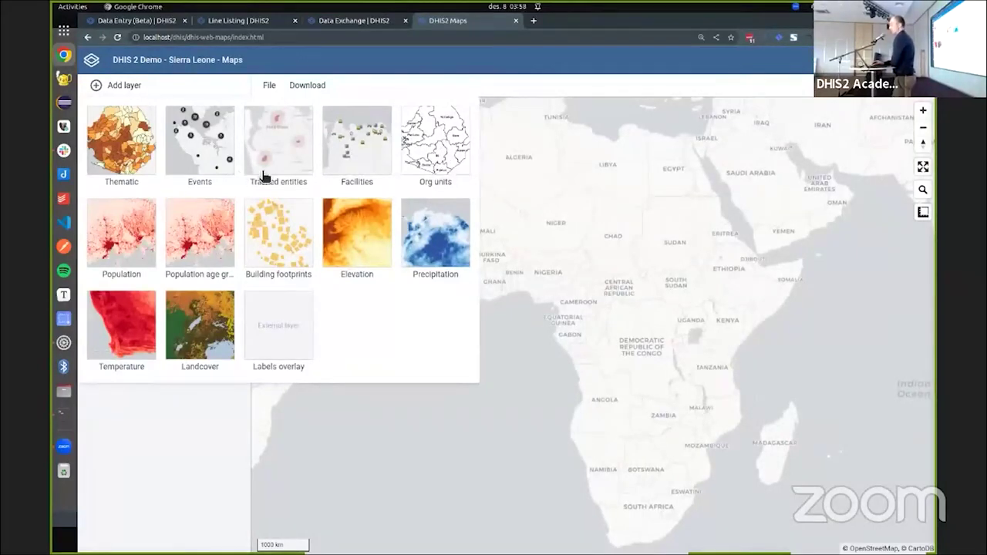
{"action": "left_click", "coordinate": [282, 236]}
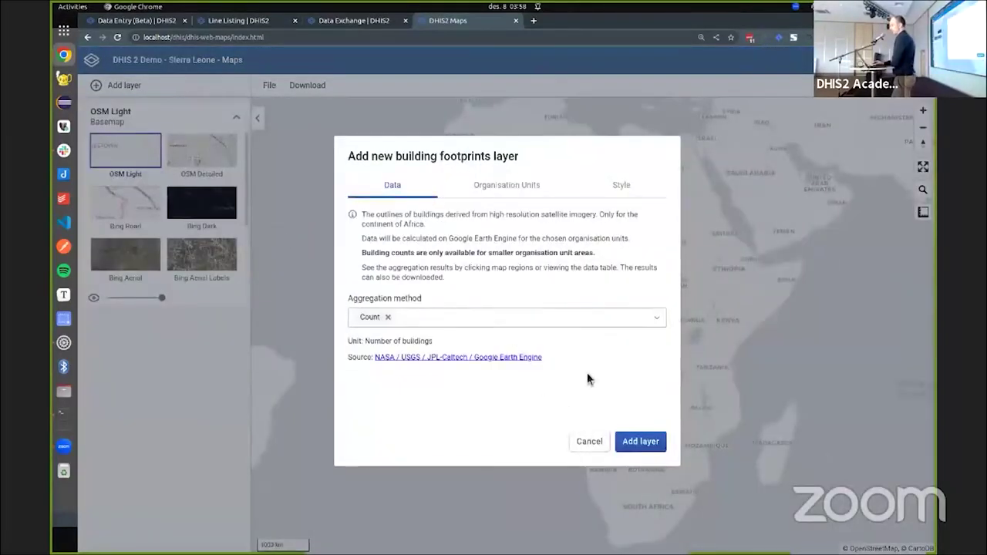
{"action": "left_click", "coordinate": [587, 443]}
Change the map's basemap to Bing Aerial Labels with Sierra Leone in view
{"action": "scroll", "coordinate": [452, 277], "scroll_direction": "up", "scroll_amount": 3}
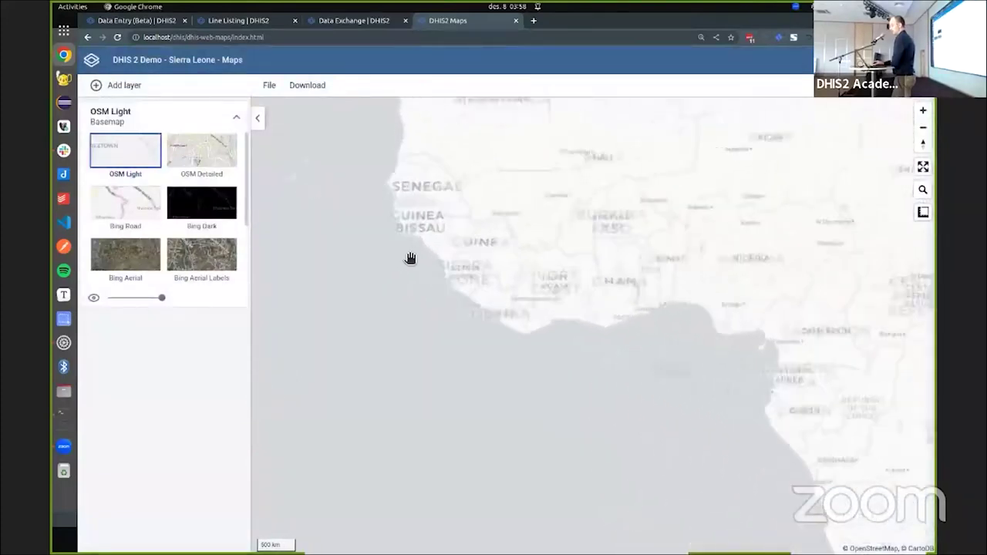
{"action": "scroll", "coordinate": [463, 273], "scroll_direction": "up", "scroll_amount": 5}
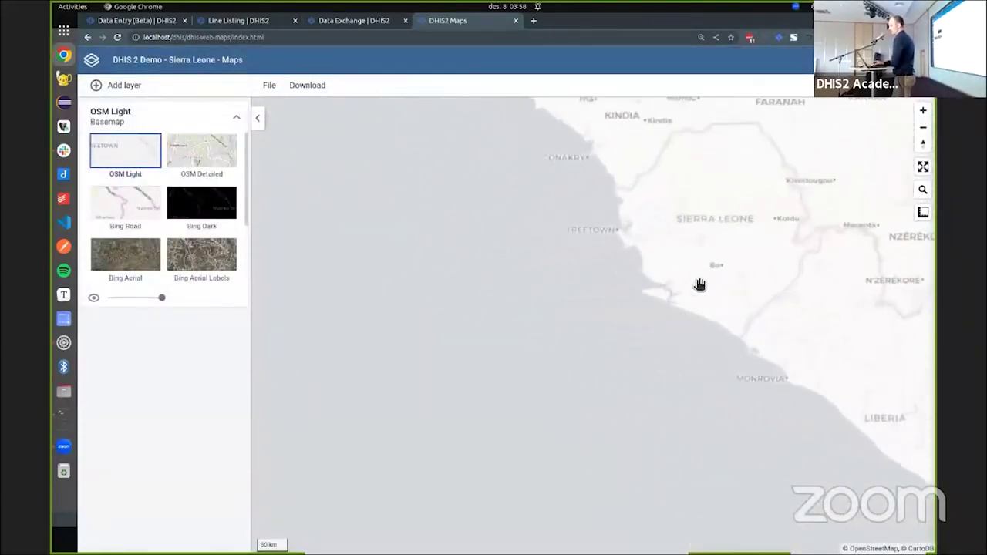
{"action": "scroll", "coordinate": [650, 298], "scroll_direction": "up", "scroll_amount": 2}
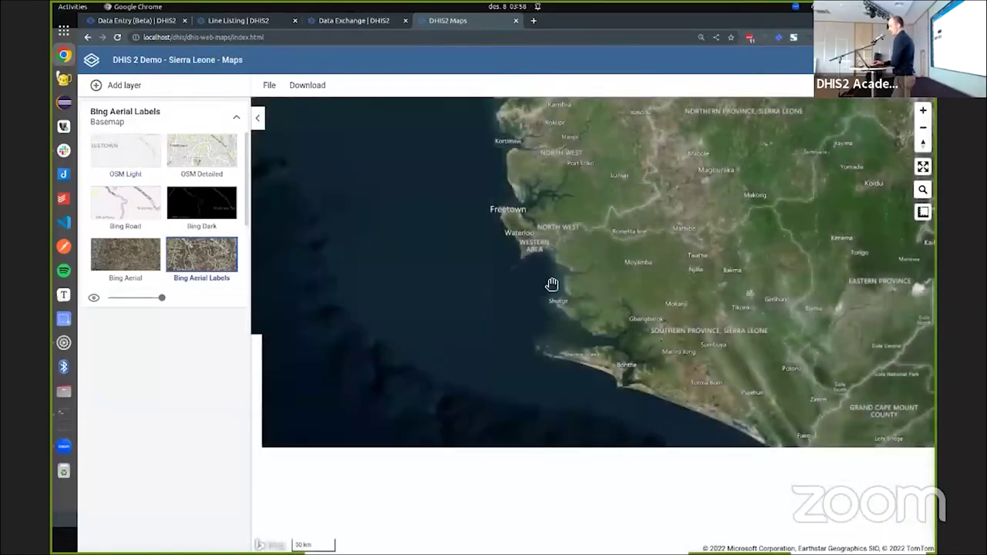
{"action": "scroll", "coordinate": [569, 285], "scroll_direction": "up", "scroll_amount": 2}
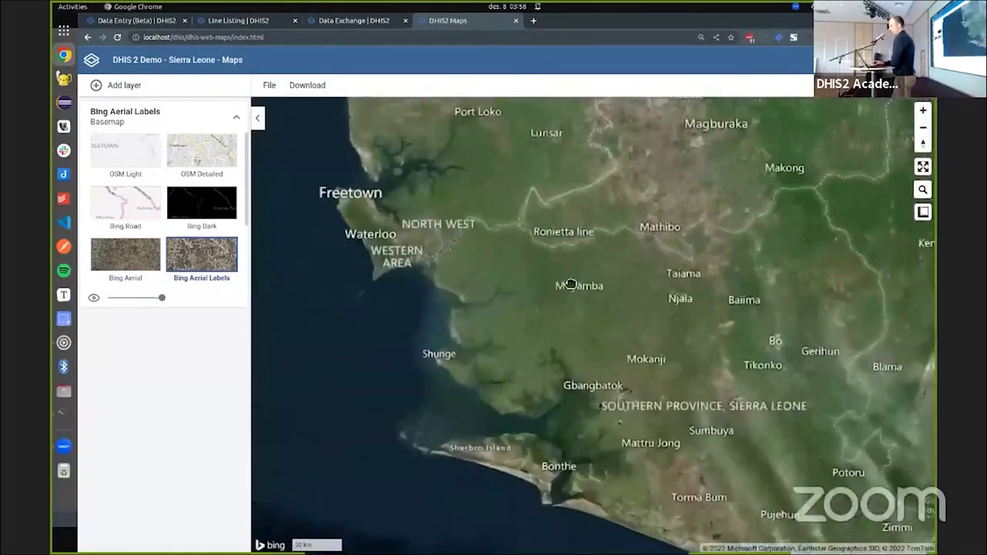
Add a building footprints layer to the map with the Count aggregation method
{"action": "left_click", "coordinate": [173, 94]}
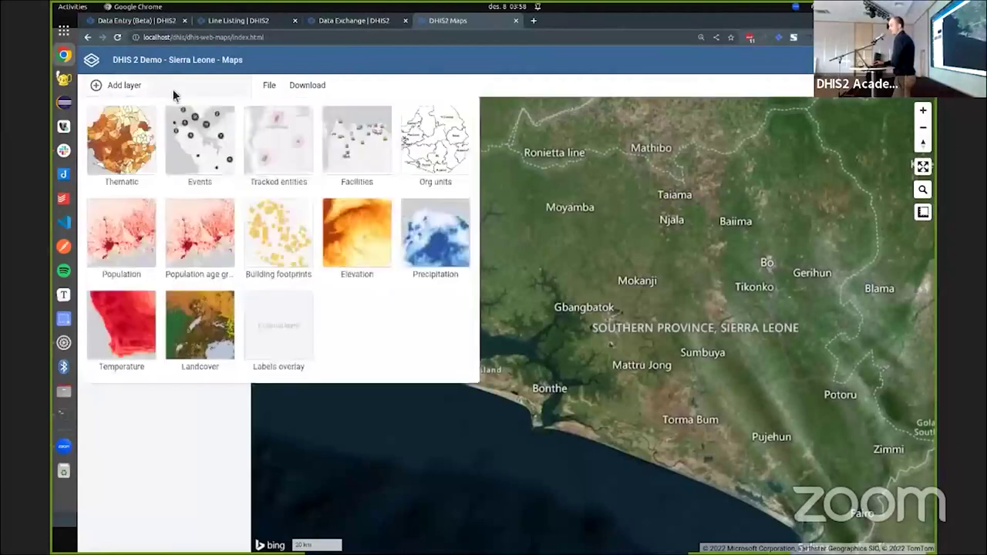
{"action": "left_click", "coordinate": [300, 260]}
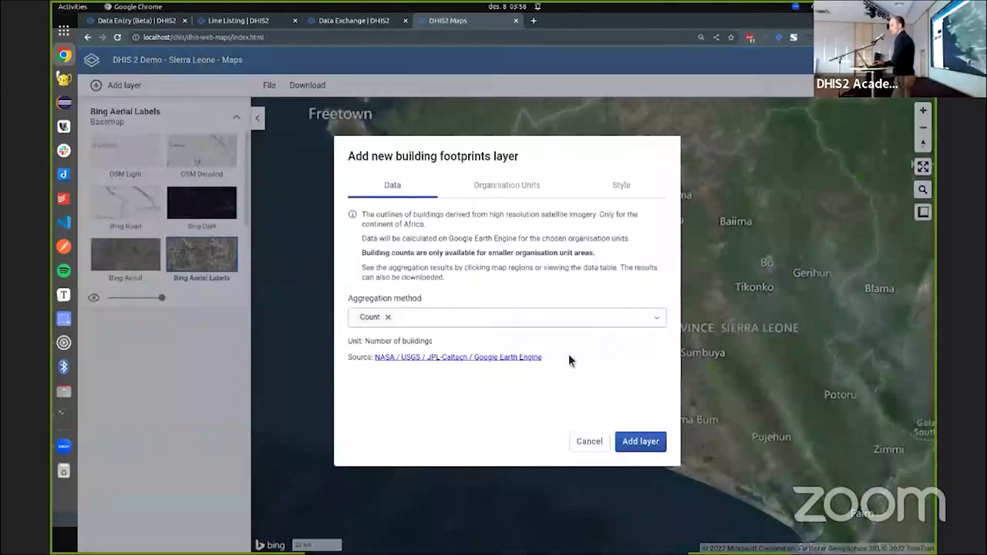
{"action": "left_click", "coordinate": [641, 442]}
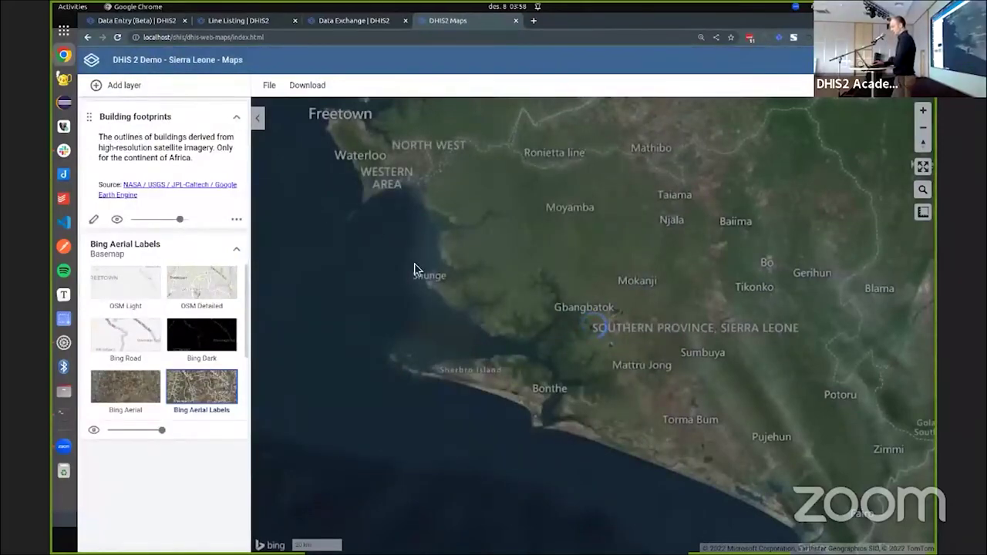
{"action": "left_click", "coordinate": [332, 25]}
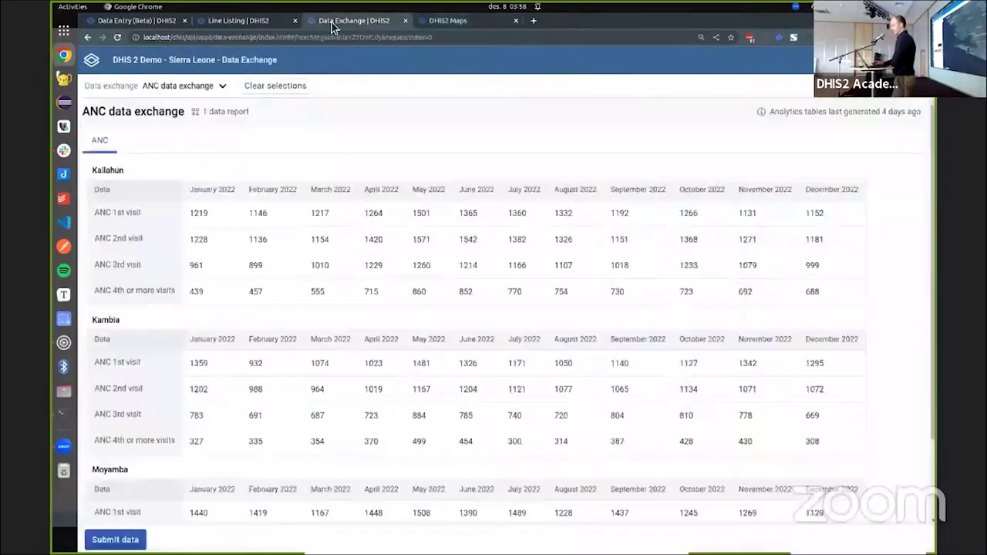
{"action": "left_click", "coordinate": [462, 21]}
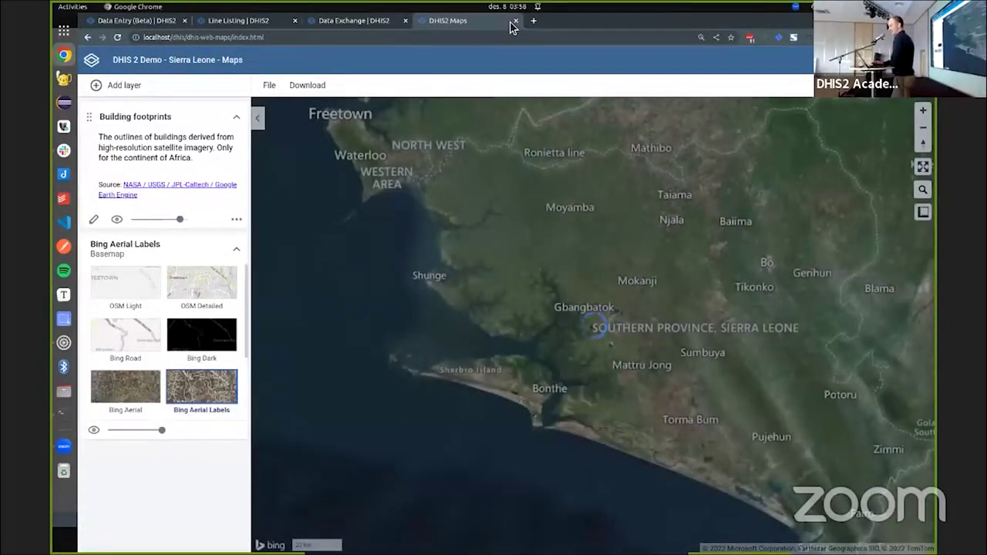
Examine the building footprints on the map around Freetown
{"action": "scroll", "coordinate": [371, 339], "scroll_direction": "down", "scroll_amount": 3}
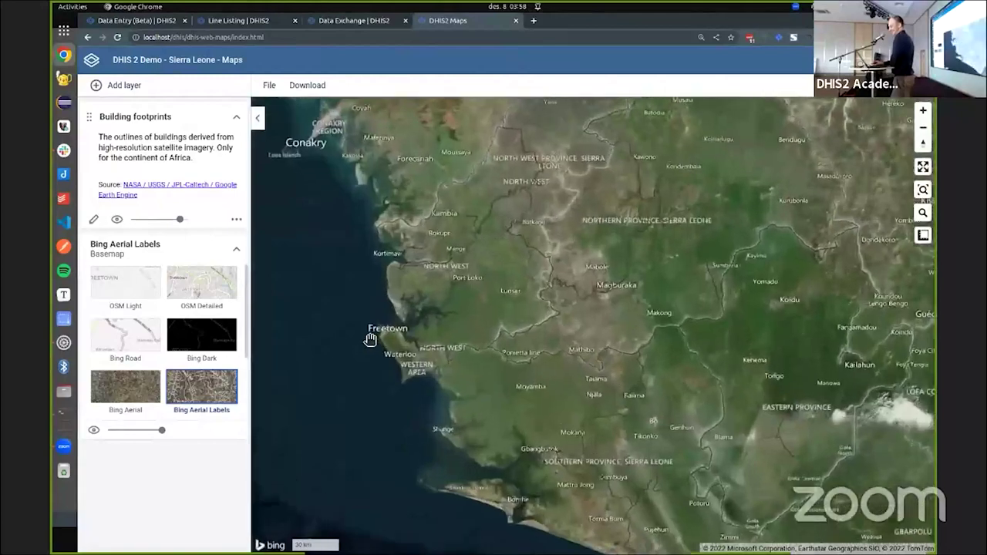
{"action": "scroll", "coordinate": [373, 336], "scroll_direction": "up", "scroll_amount": 5}
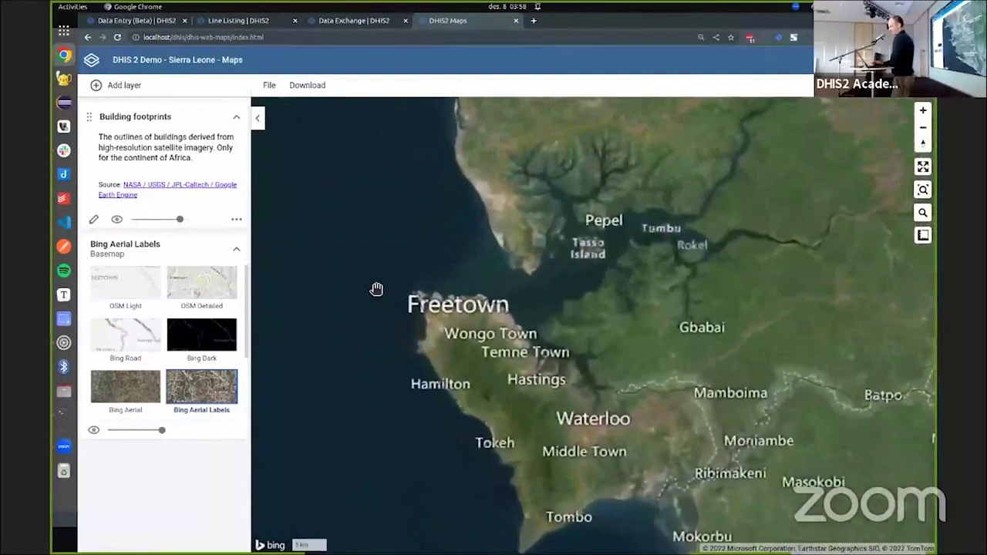
{"action": "scroll", "coordinate": [398, 278], "scroll_direction": "up", "scroll_amount": 2}
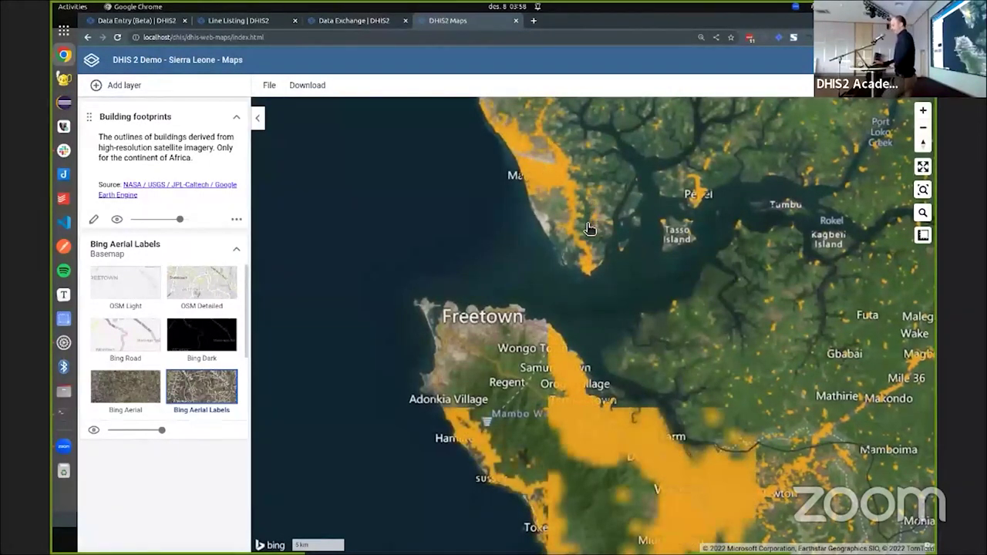
Examine the individual building footprints along Lungi Airport Ferry Road at close range and with the surrounding settlement
{"action": "scroll", "coordinate": [589, 223], "scroll_direction": "up", "scroll_amount": 5}
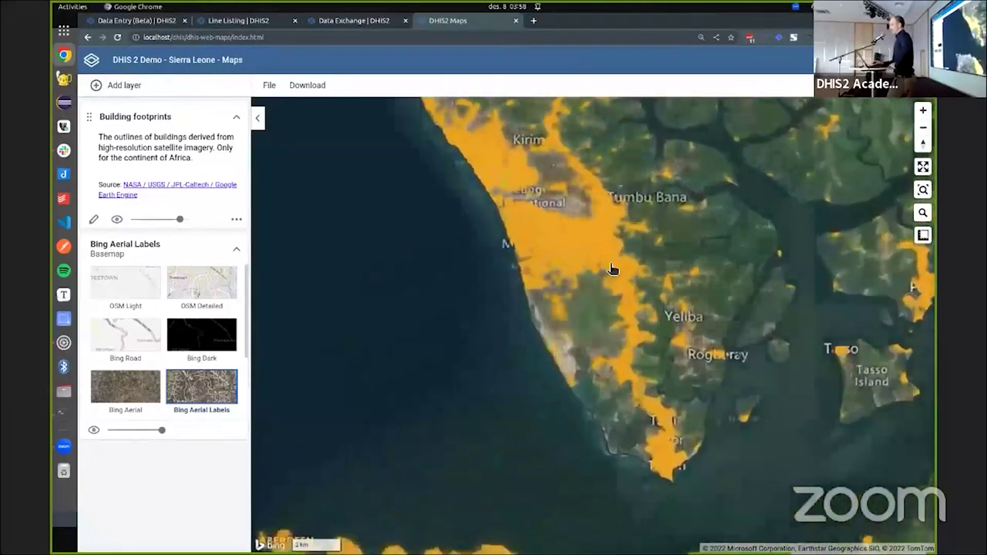
{"action": "scroll", "coordinate": [611, 268], "scroll_direction": "up", "scroll_amount": 2}
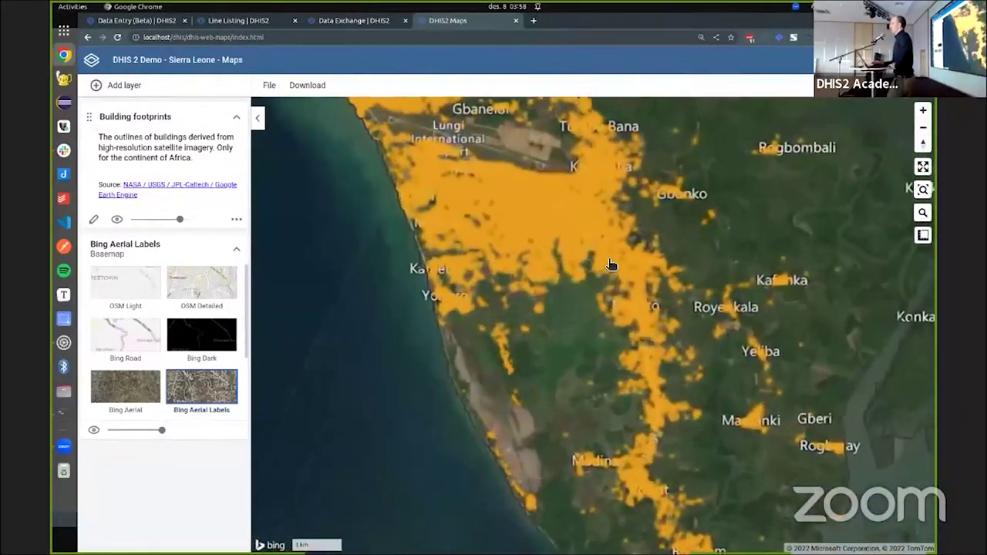
{"action": "scroll", "coordinate": [611, 265], "scroll_direction": "up", "scroll_amount": 1}
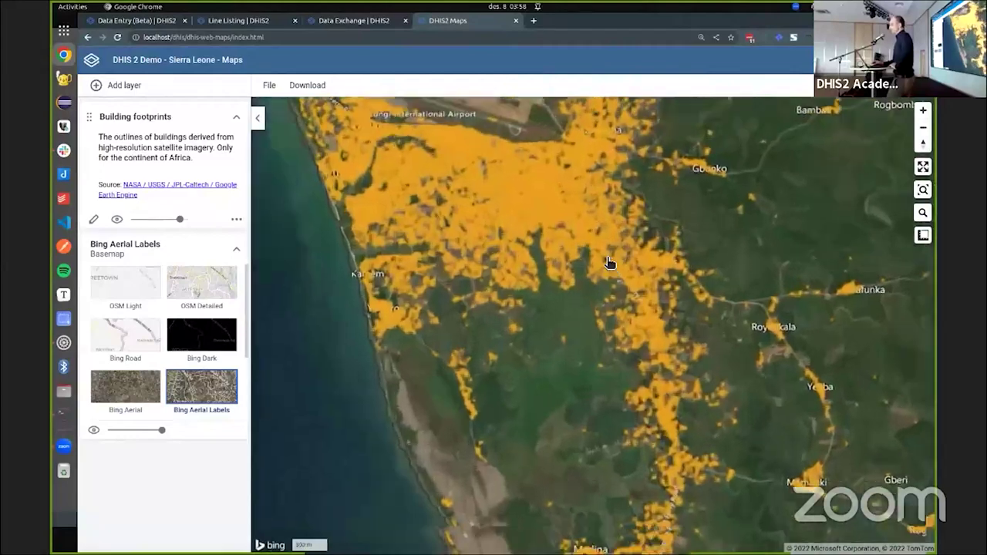
{"action": "scroll", "coordinate": [610, 263], "scroll_direction": "up", "scroll_amount": 2}
{"action": "scroll", "coordinate": [609, 263], "scroll_direction": "up", "scroll_amount": 5}
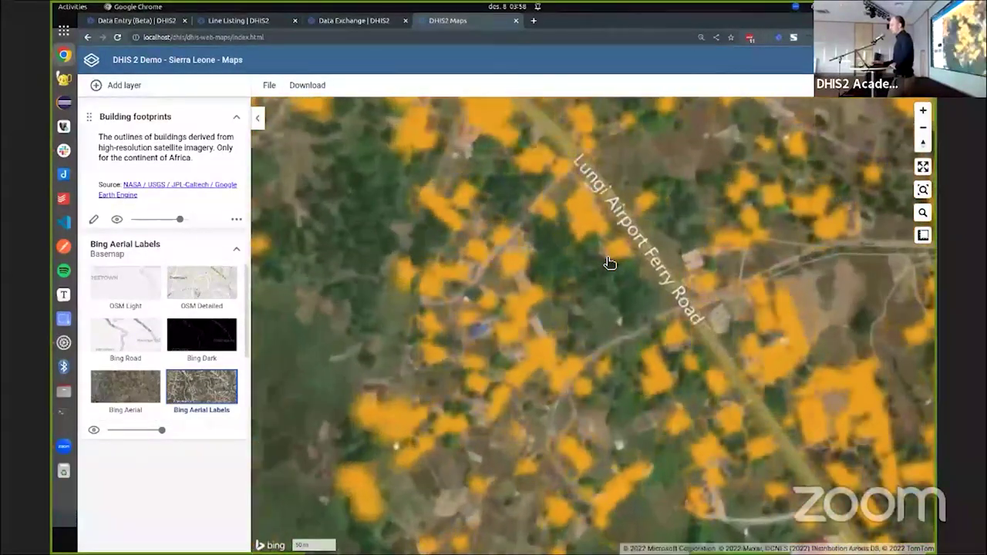
{"action": "scroll", "coordinate": [609, 263], "scroll_direction": "up", "scroll_amount": 2}
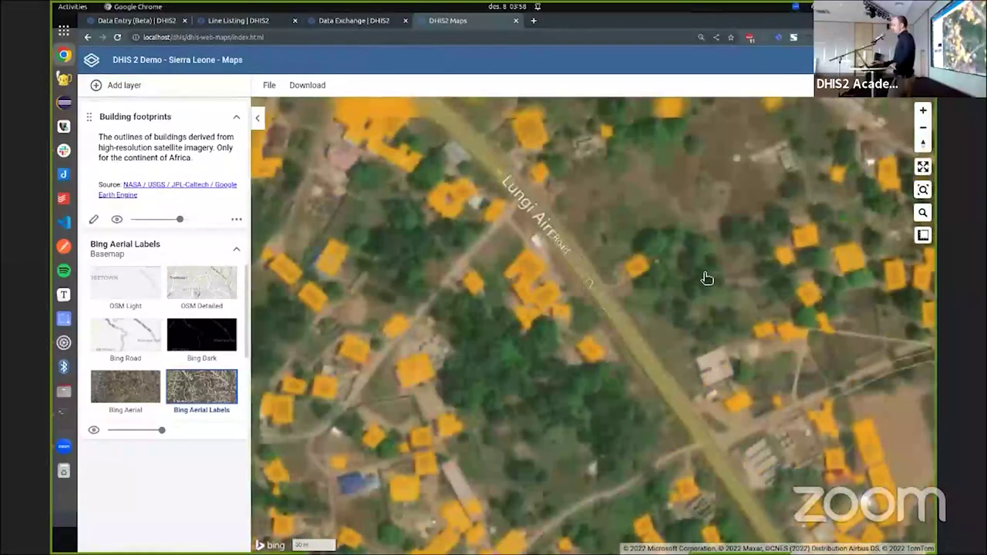
{"action": "scroll", "coordinate": [710, 280], "scroll_direction": "up", "scroll_amount": 2}
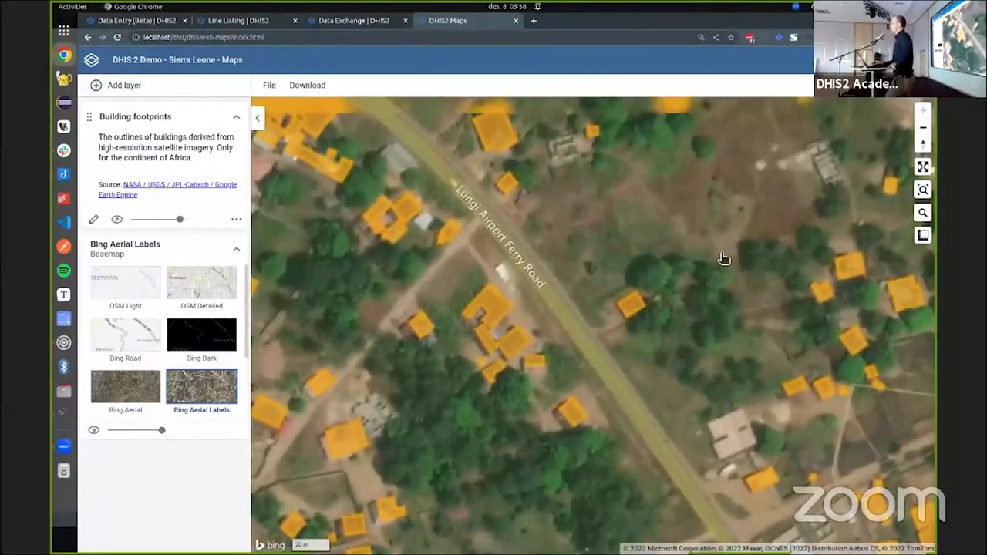
{"action": "scroll", "coordinate": [695, 263], "scroll_direction": "down", "scroll_amount": 2}
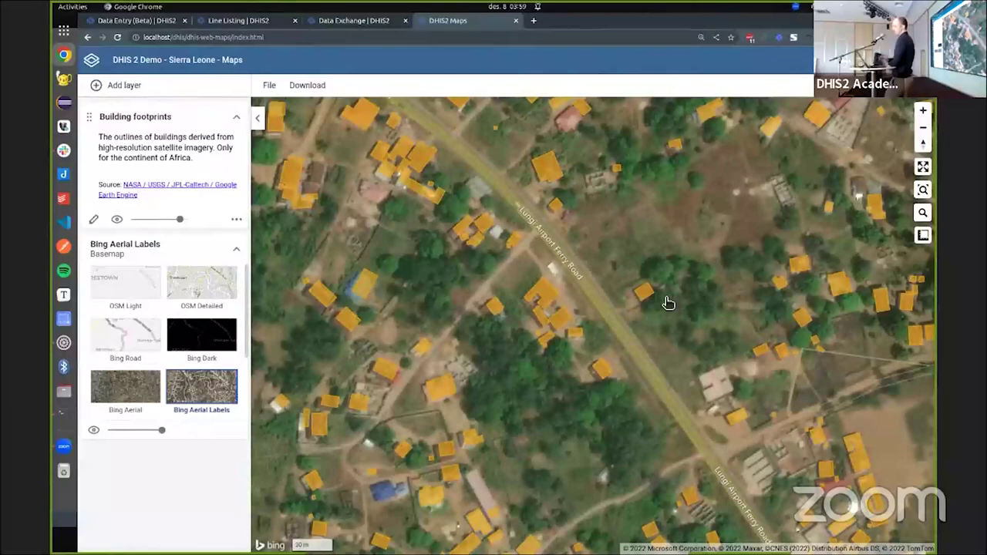
{"action": "scroll", "coordinate": [545, 303], "scroll_direction": "down", "scroll_amount": 3}
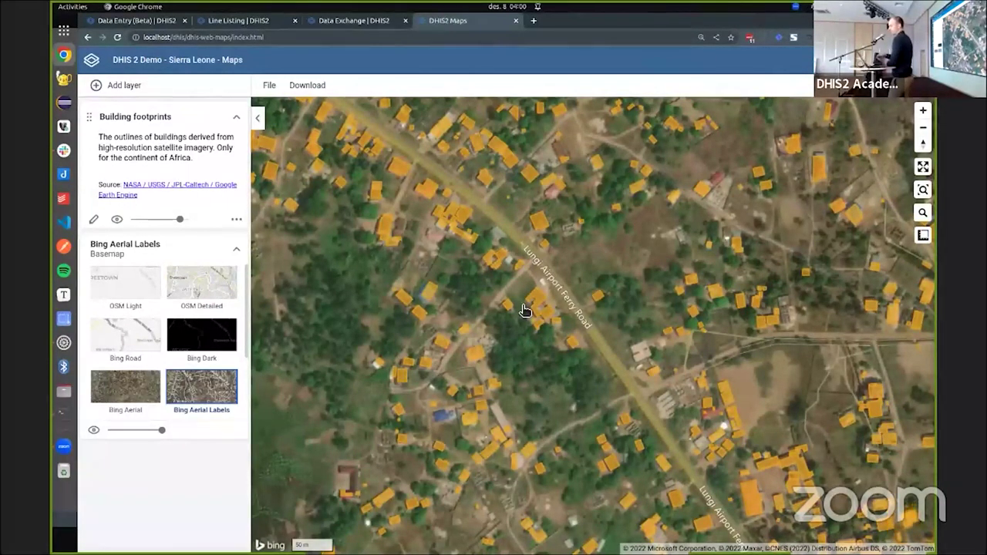
Review the layer types that can be added to the map, and leave without adding one
{"action": "left_click", "coordinate": [113, 86]}
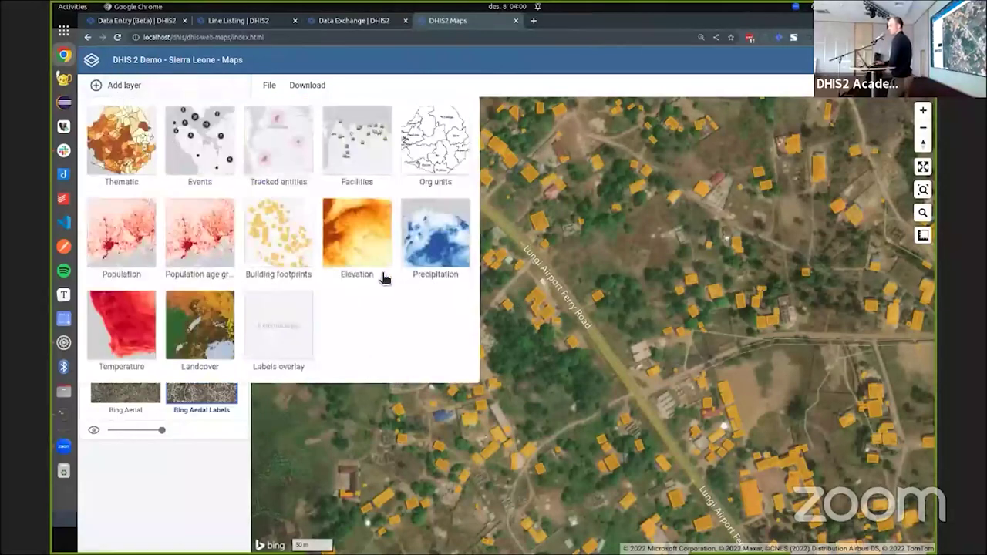
{"action": "left_click", "coordinate": [144, 87]}
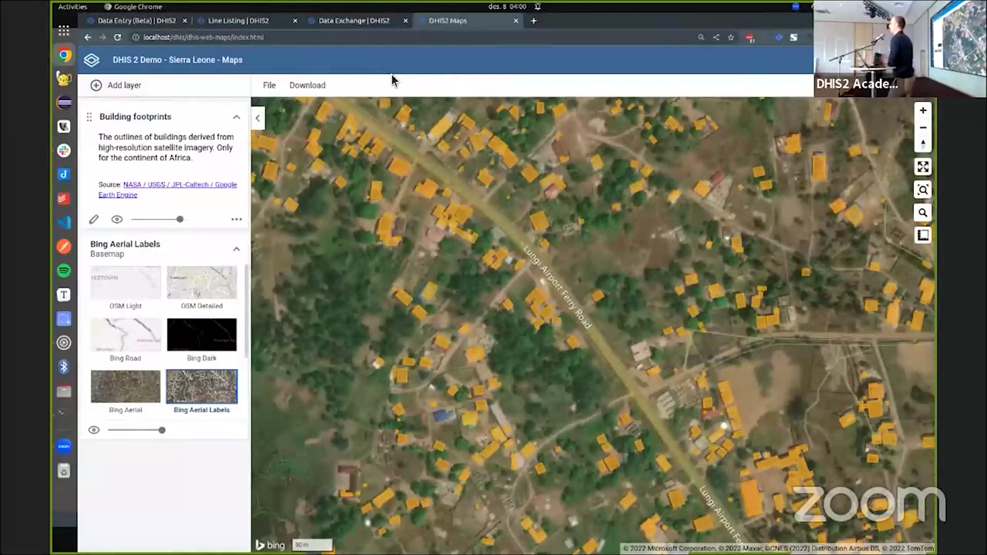